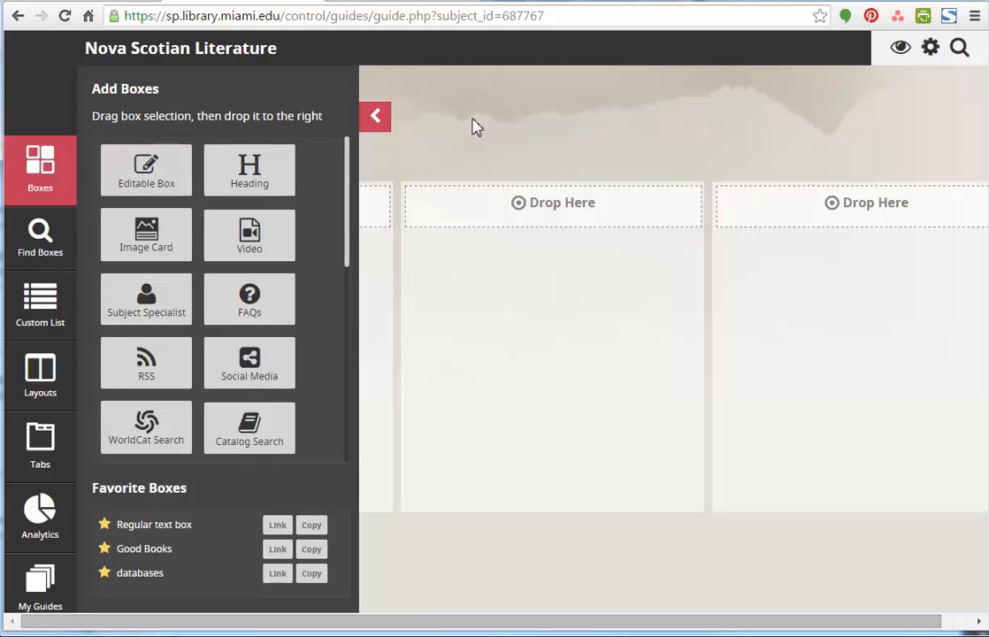
- Collapse the box selection flyout, and briefly reveal and hide the site's main navigation header
click(381, 125)
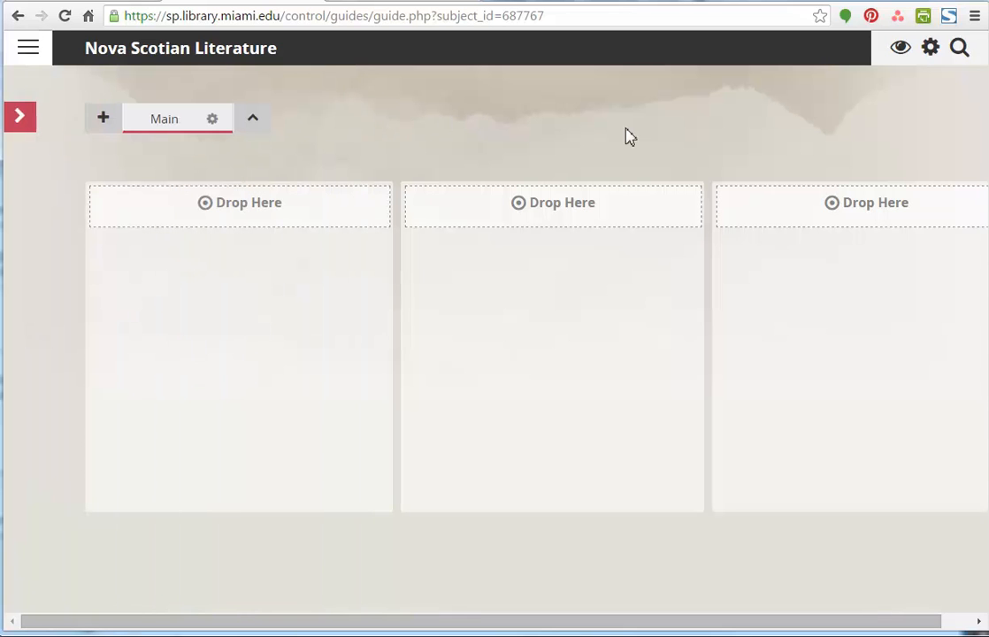
click(39, 55)
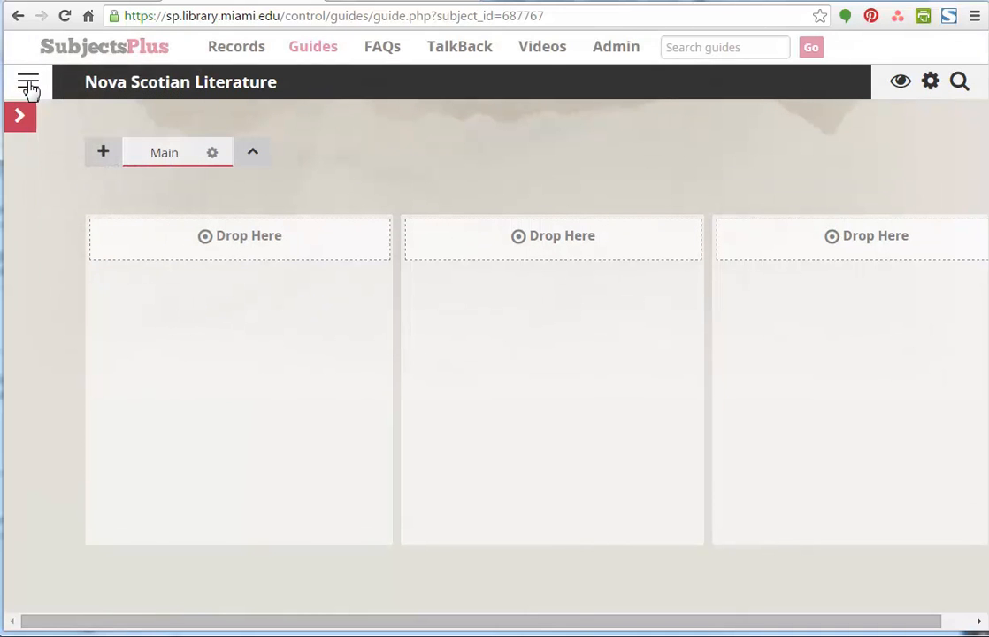
click(29, 86)
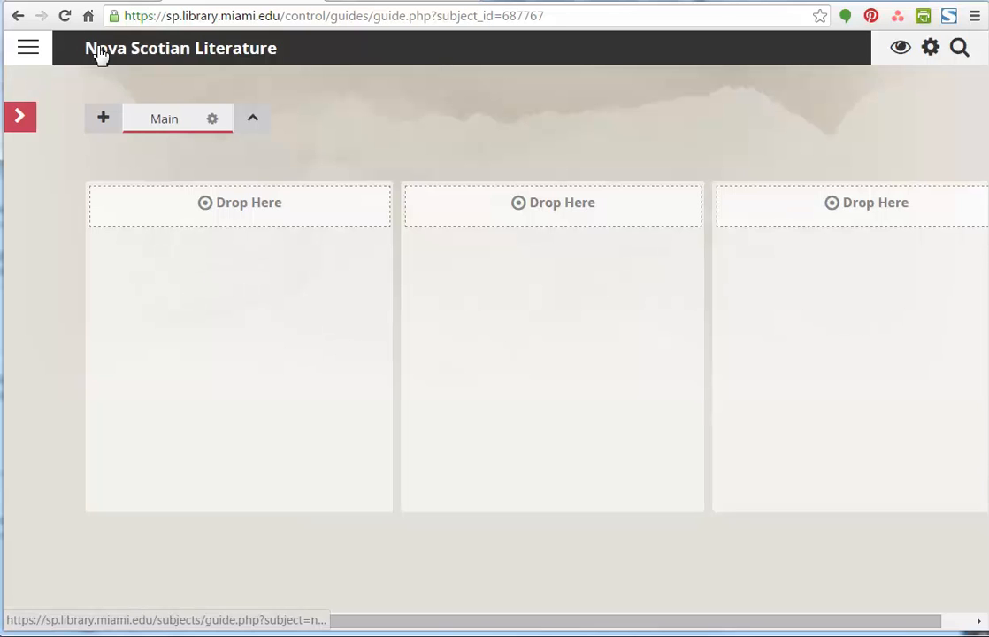
- View the public page of the Nova Scotian Literature guide and return to the guide editor
click(900, 50)
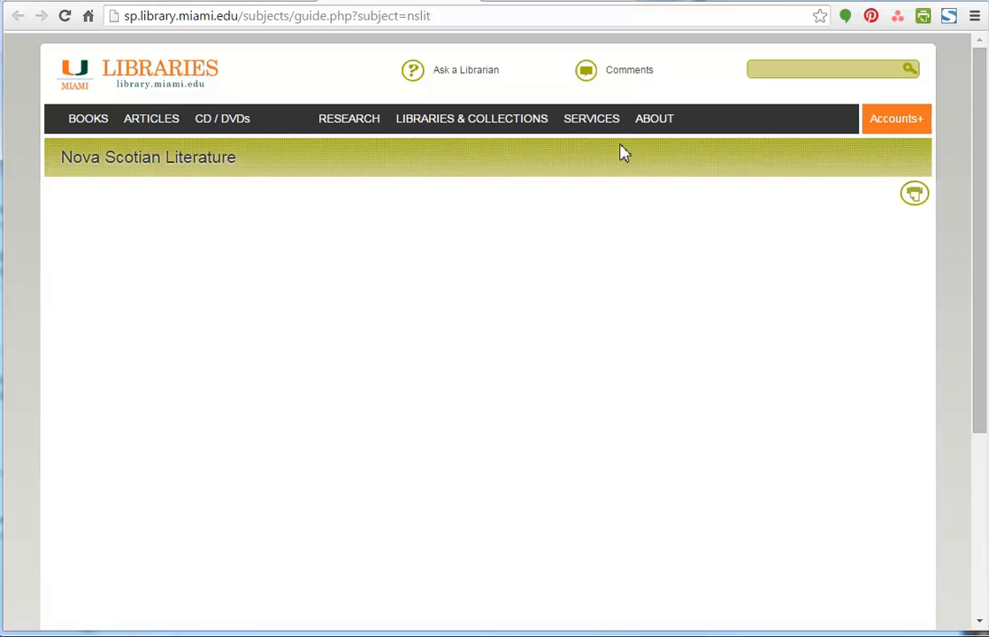
click(266, 3)
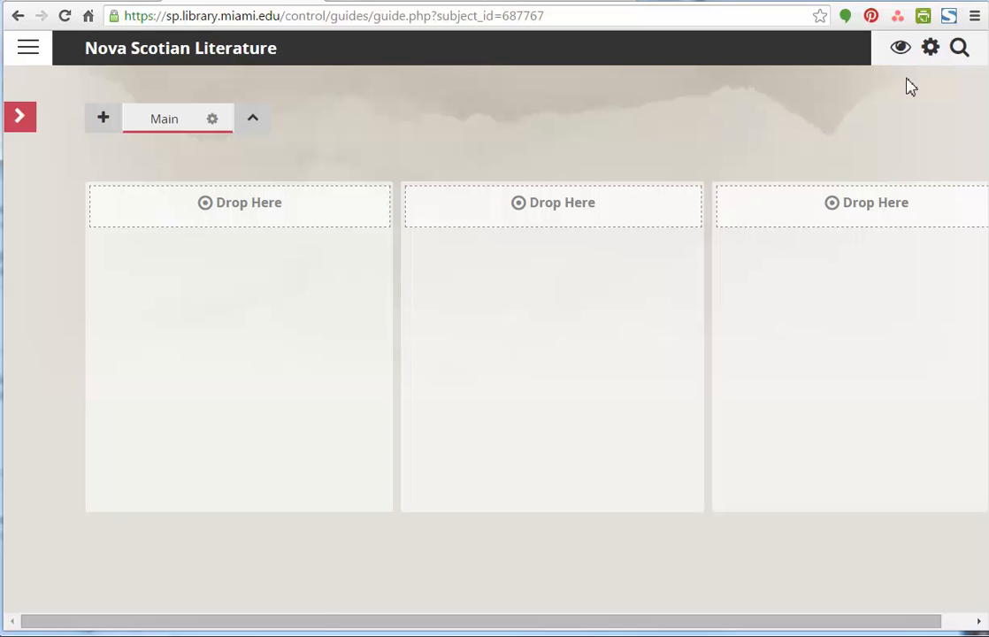
- Remove the second listed staff member from the guide's metadata, save it and close the metadata window
click(931, 52)
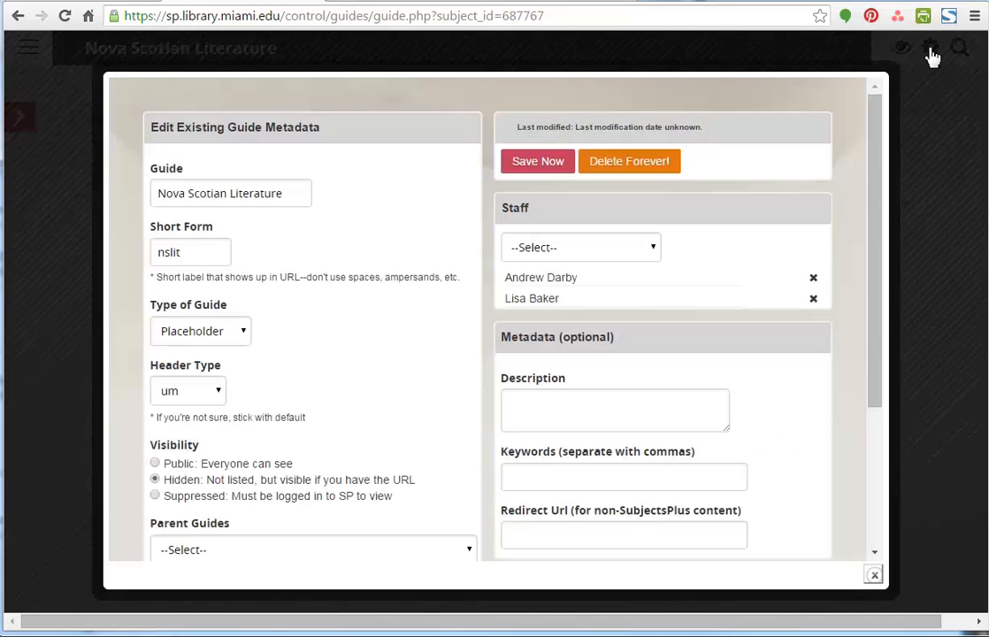
click(812, 299)
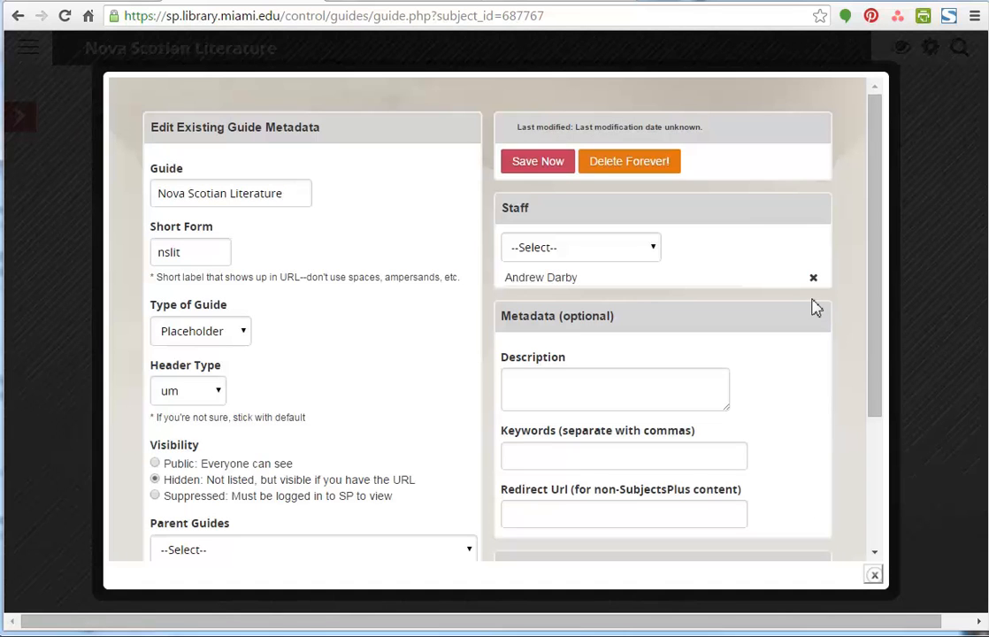
click(537, 166)
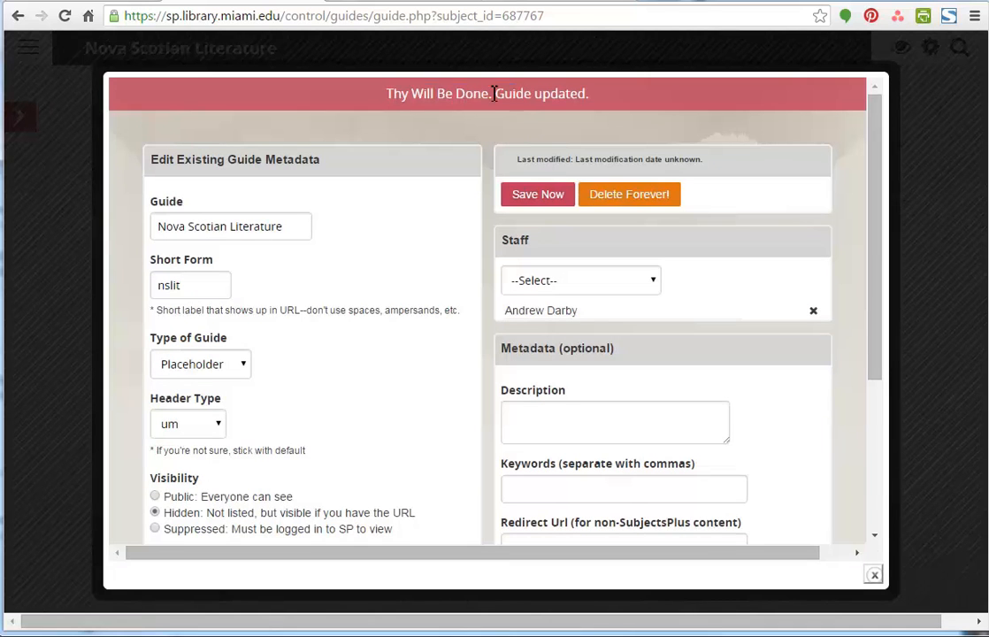
drag(385, 93, 514, 92)
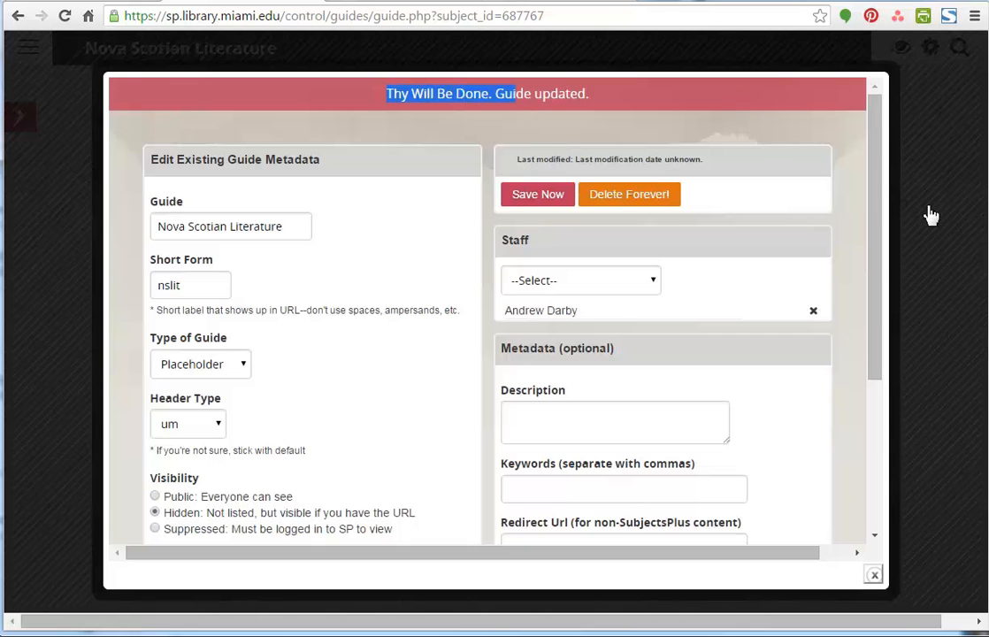
click(928, 421)
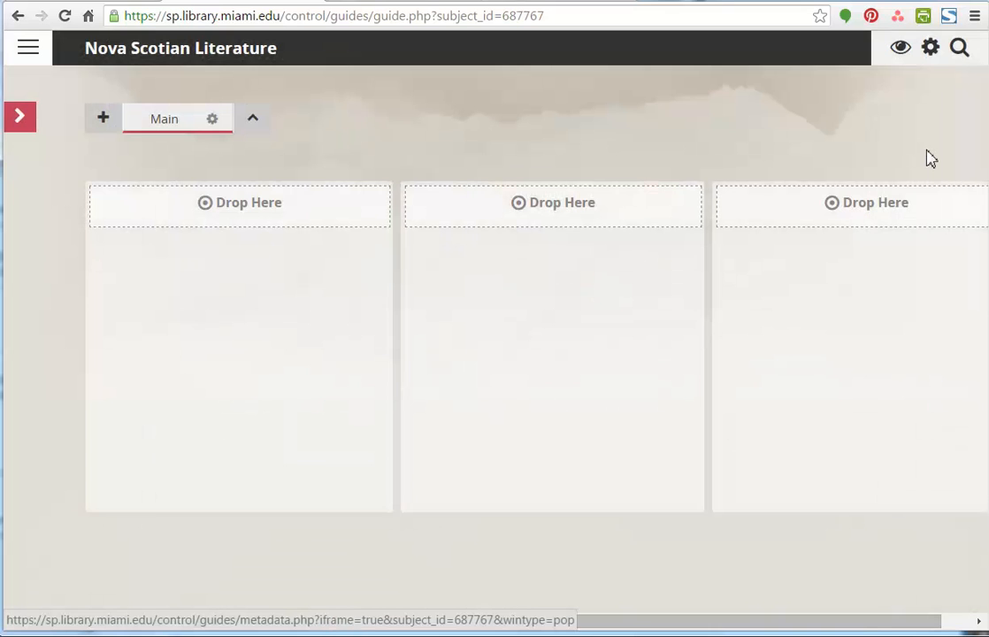
- Reveal and hide the guide's search field, and check the Main tab's title and visibility options without changing them
click(957, 62)
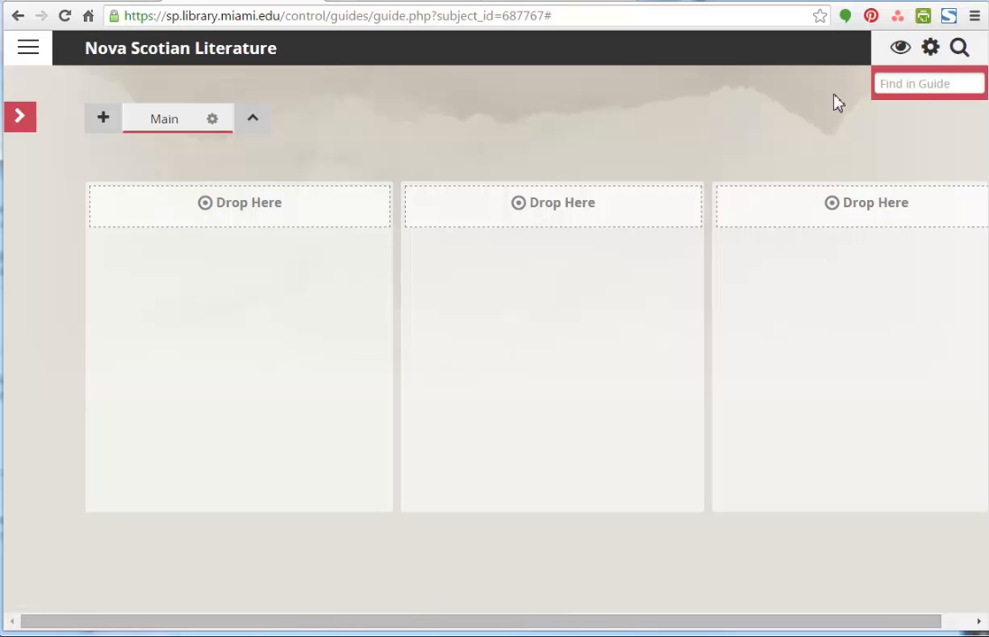
click(962, 61)
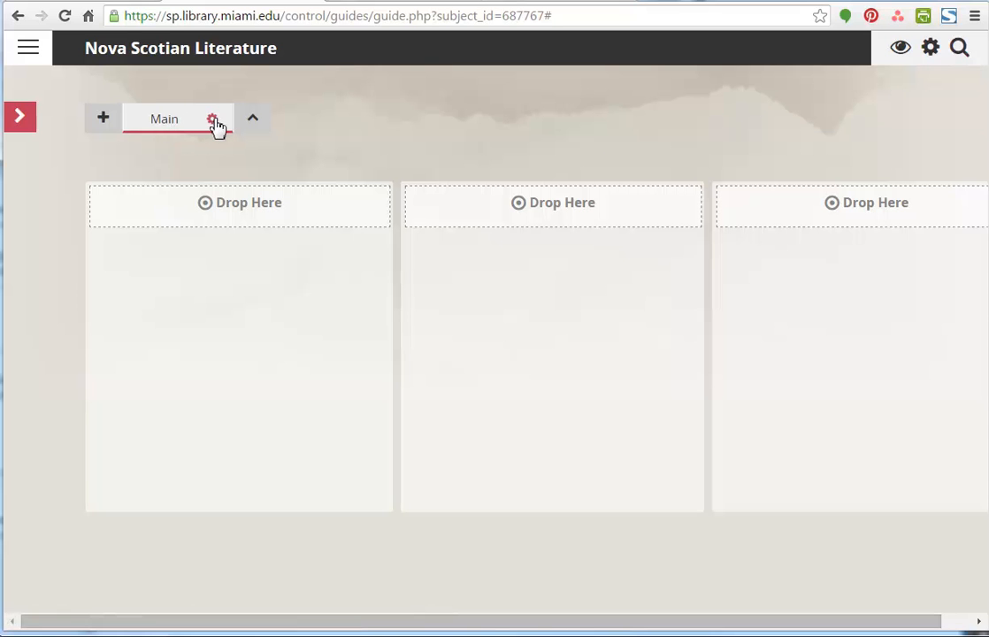
click(212, 120)
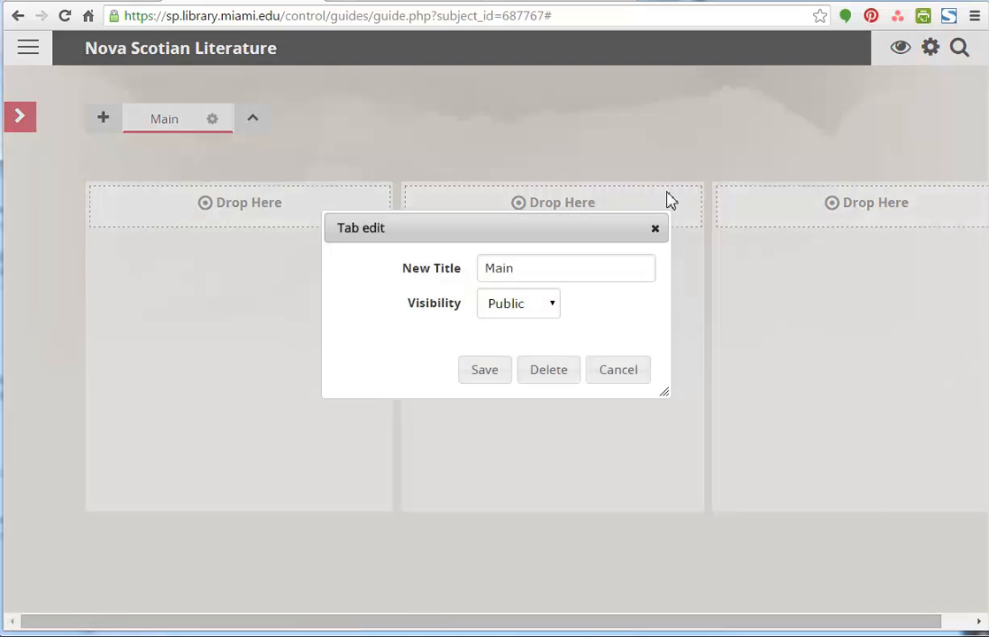
click(552, 305)
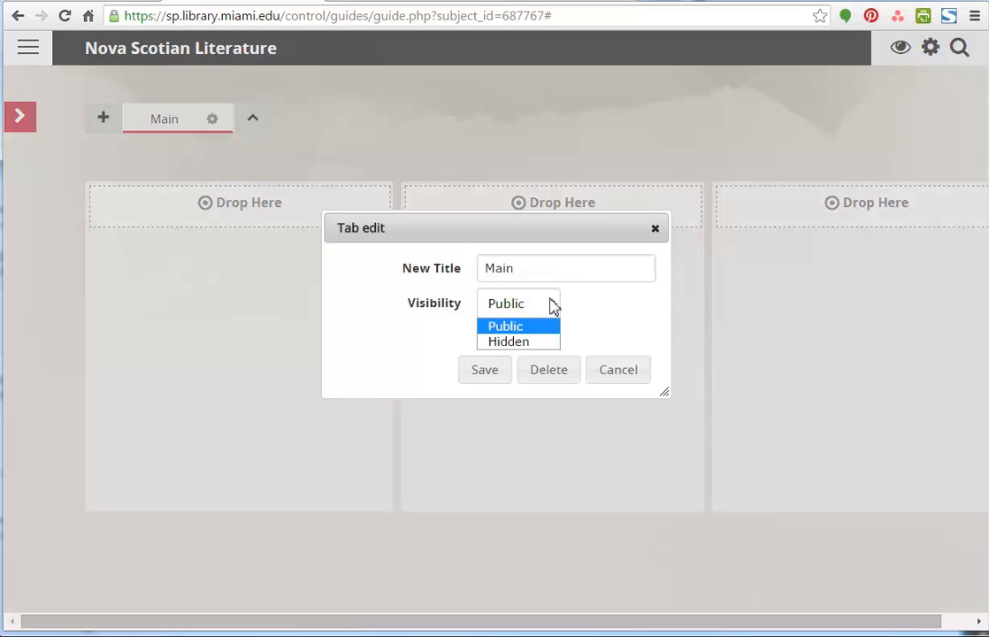
click(550, 305)
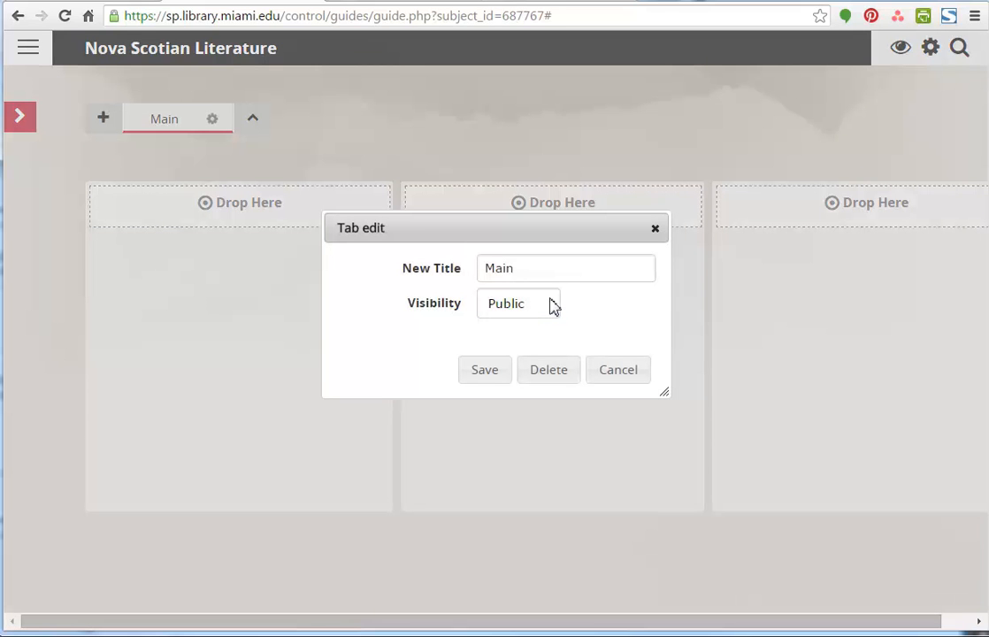
click(655, 231)
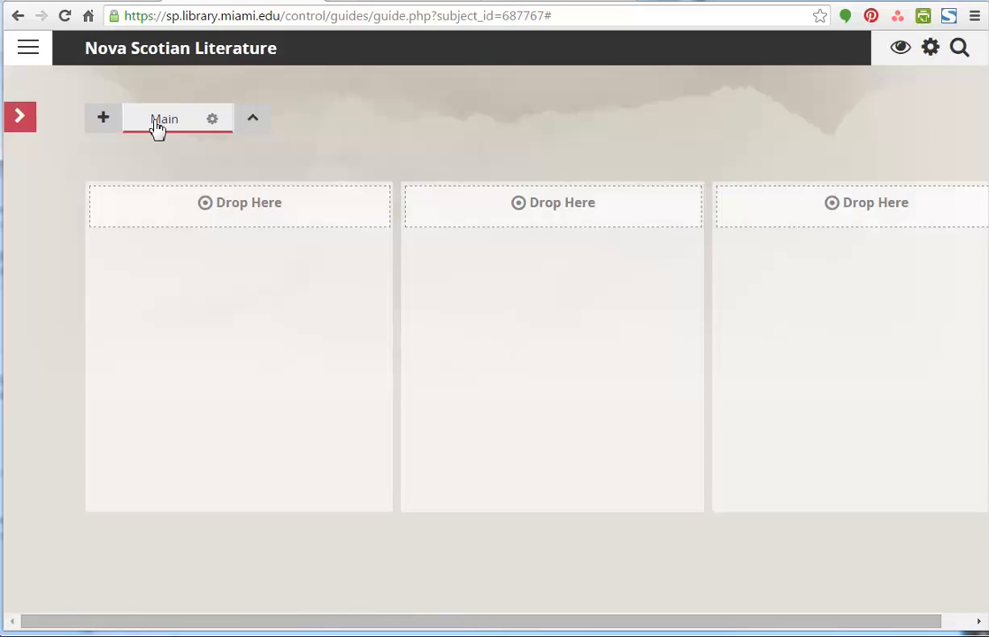
- Add a tab titled "Databases" with the redirect URL sp.library.miami.edu/subjects/databases.php and save the guide
click(103, 122)
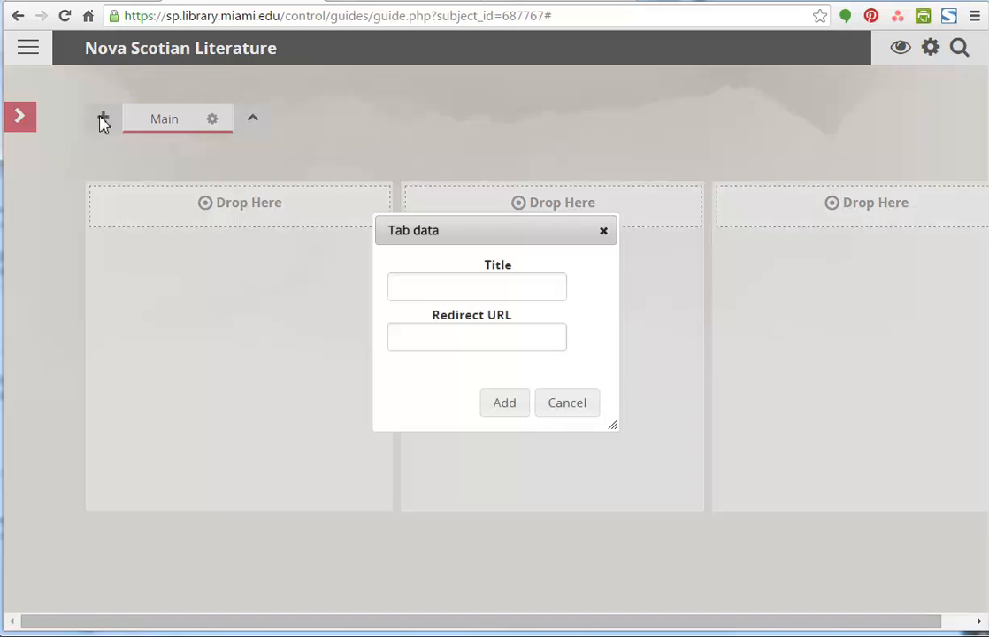
text(Databases)
text(sp.l,ibra)
key(BackSpace)
key(BackSpace)
key(BackSpace)
key(BackSpace)
key(BackSpace)
key(BackSpace)
text(library.miami.edu/subjects/databases.php)
click(505, 403)
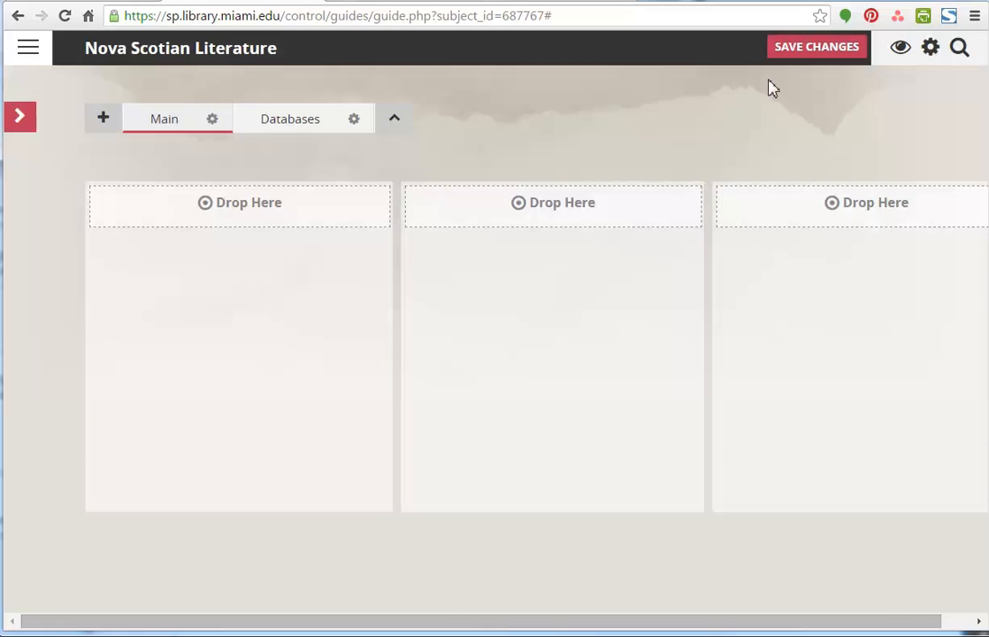
click(800, 50)
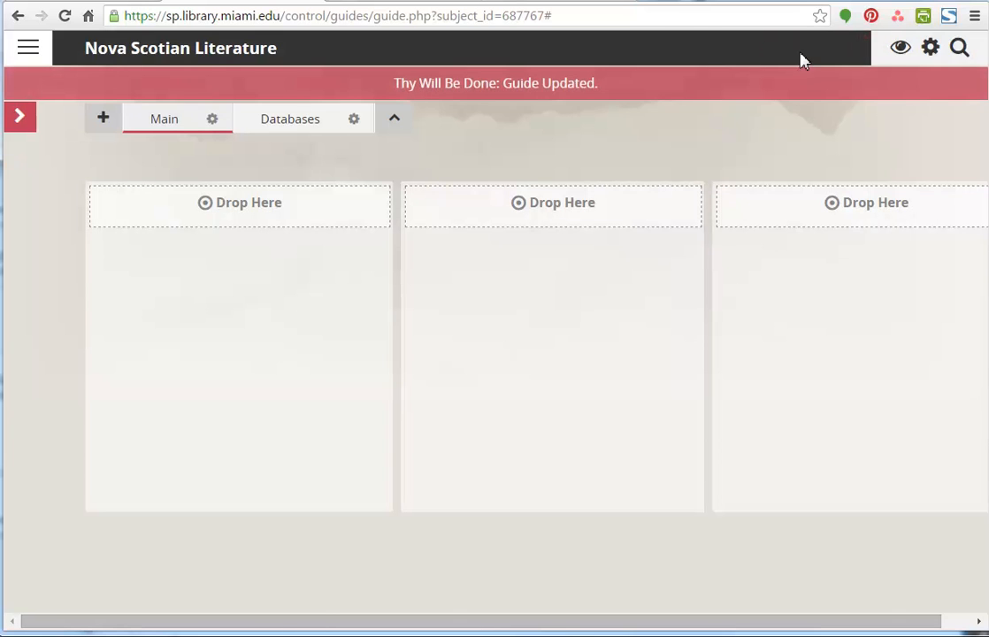
- Test the Databases tab's redirect, return to the editor and check that tab's settings
click(308, 130)
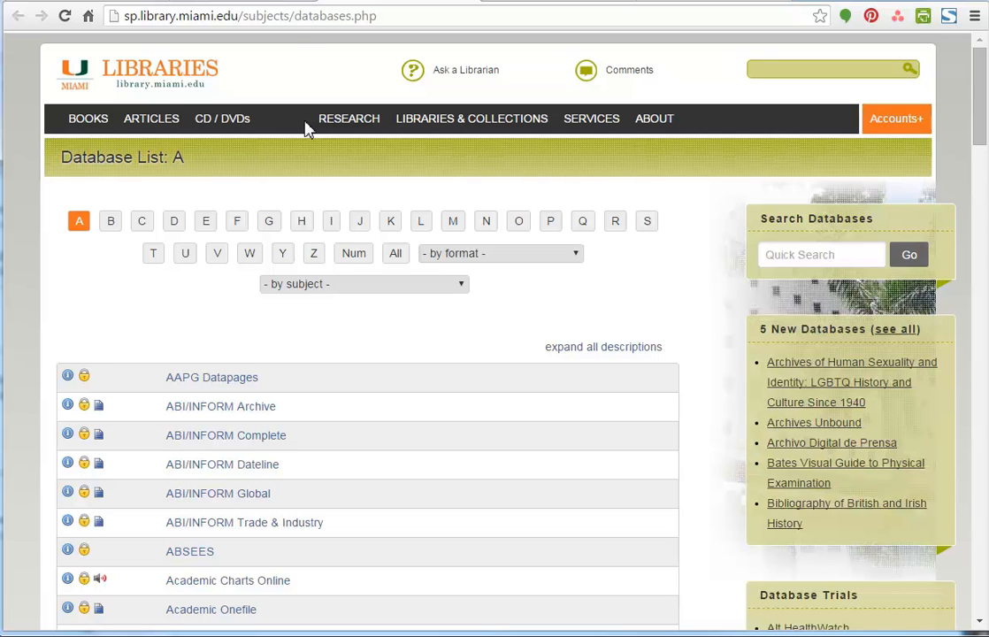
click(272, 4)
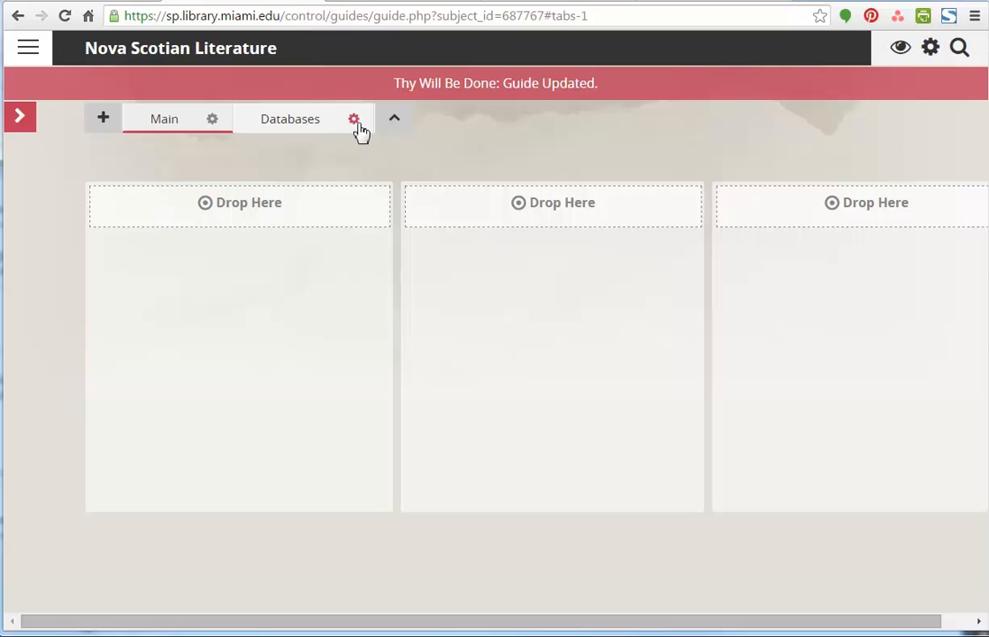
click(354, 120)
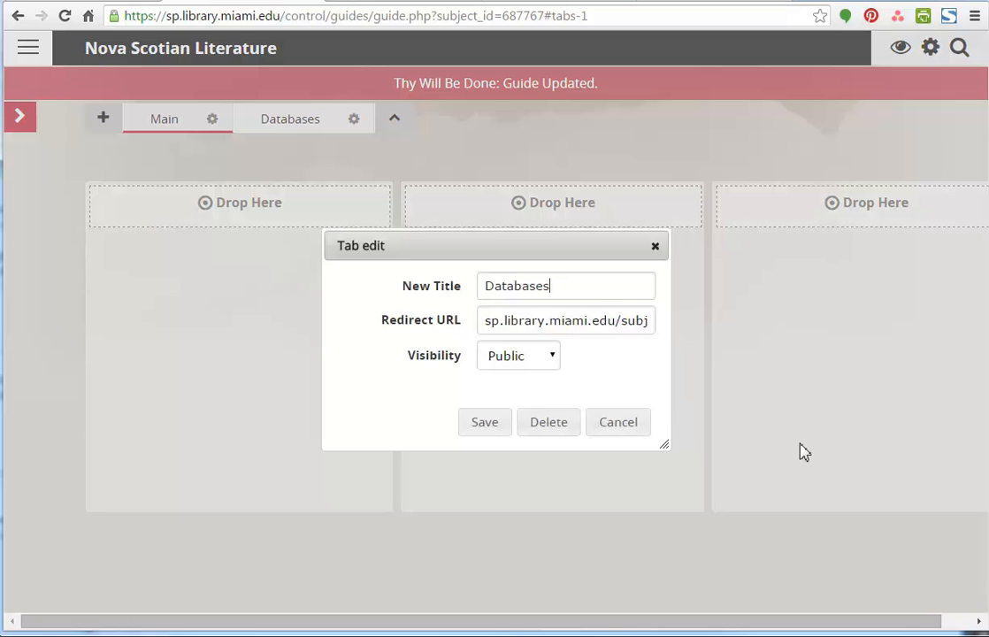
click(655, 247)
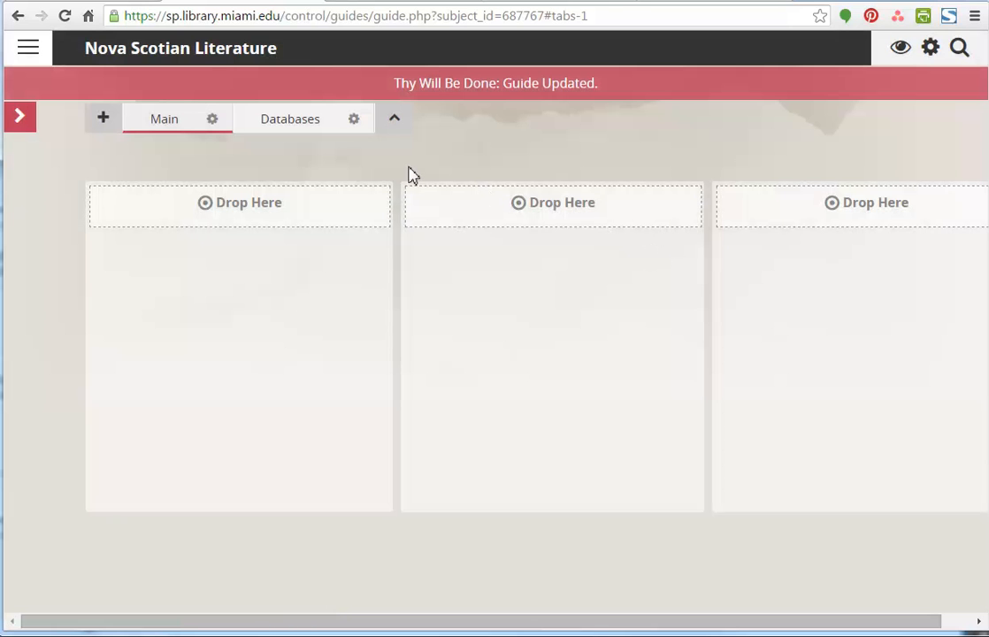
- Try several column layouts on the Main tab and set it to two equal columns
click(21, 118)
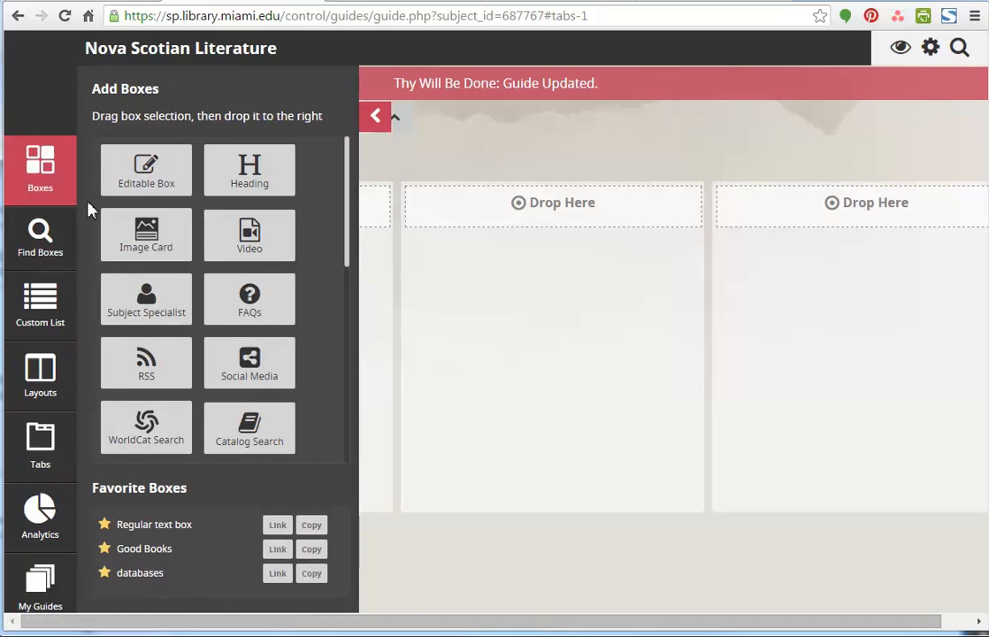
click(40, 371)
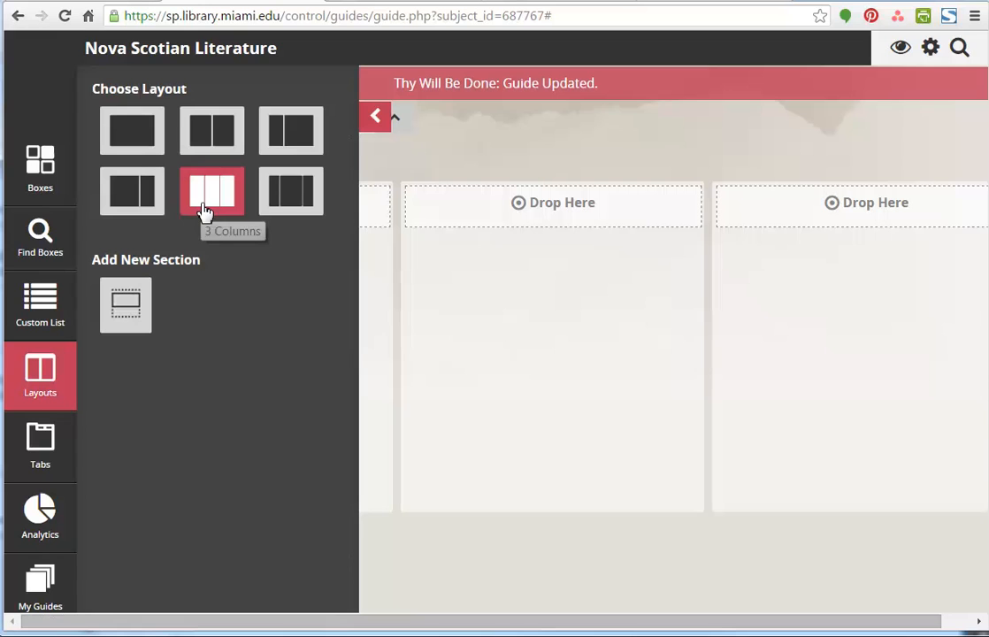
click(143, 202)
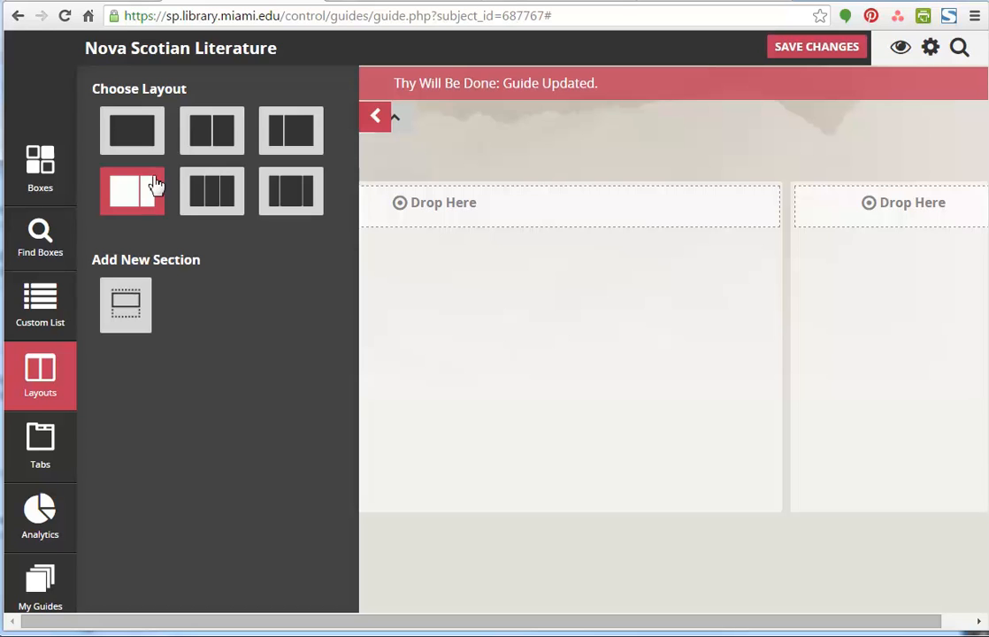
click(128, 141)
click(195, 144)
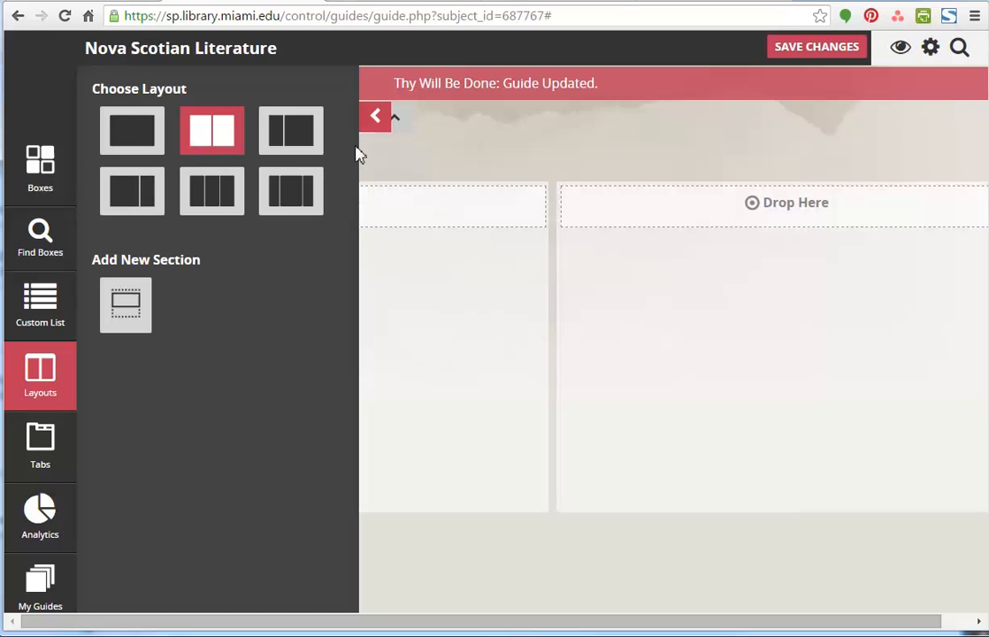
click(305, 141)
click(280, 199)
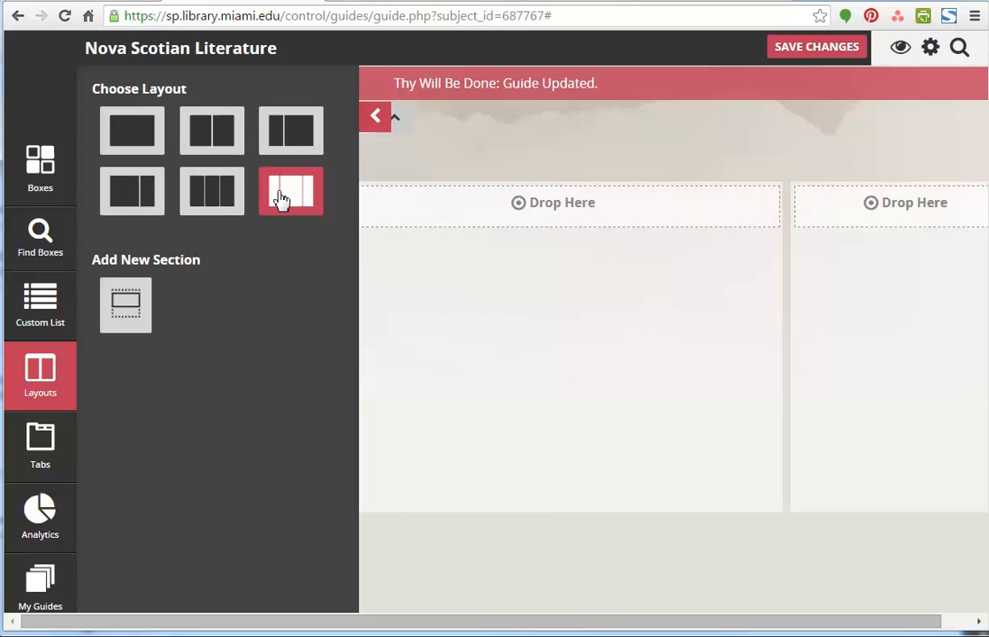
click(187, 196)
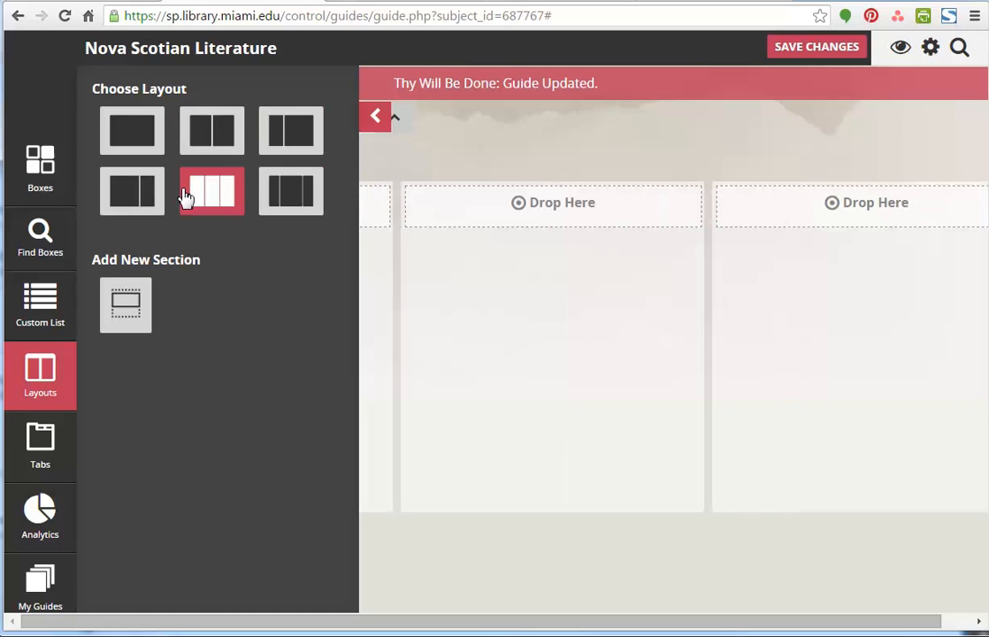
click(203, 148)
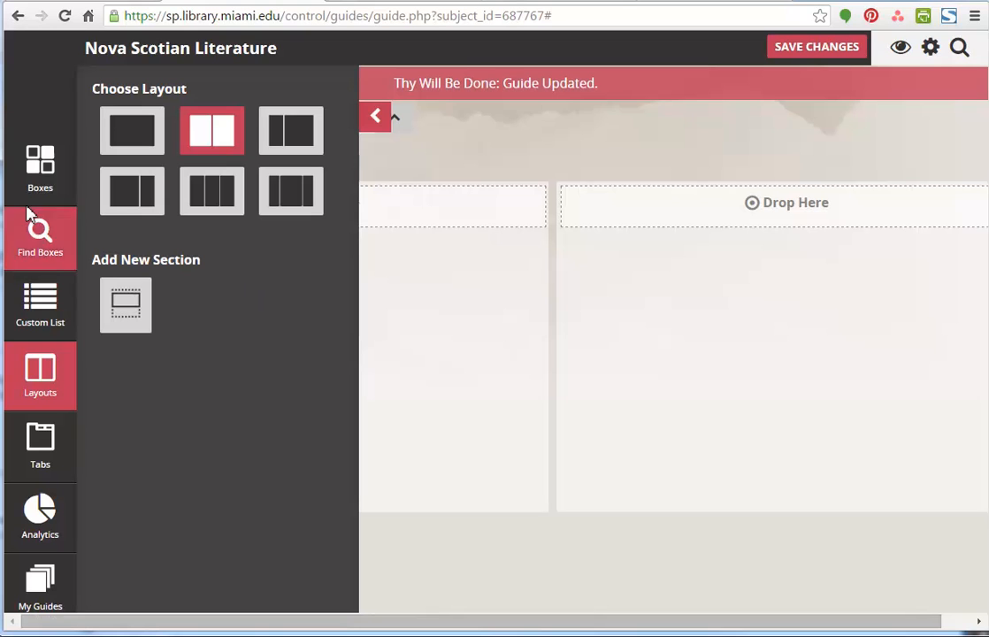
- Add an Editable Box to each of the Main tab's two columns
click(36, 181)
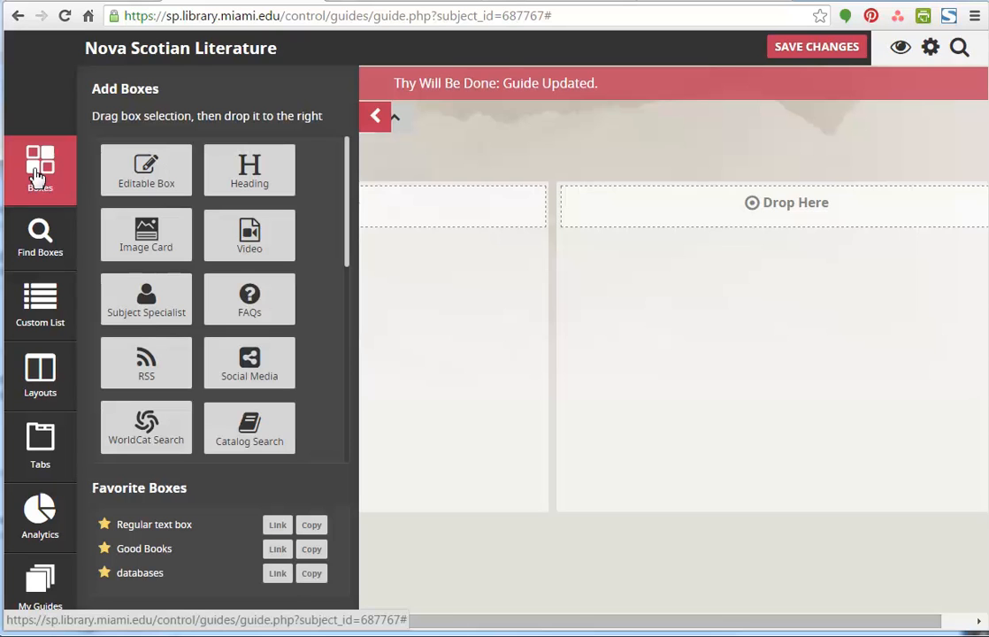
click(141, 173)
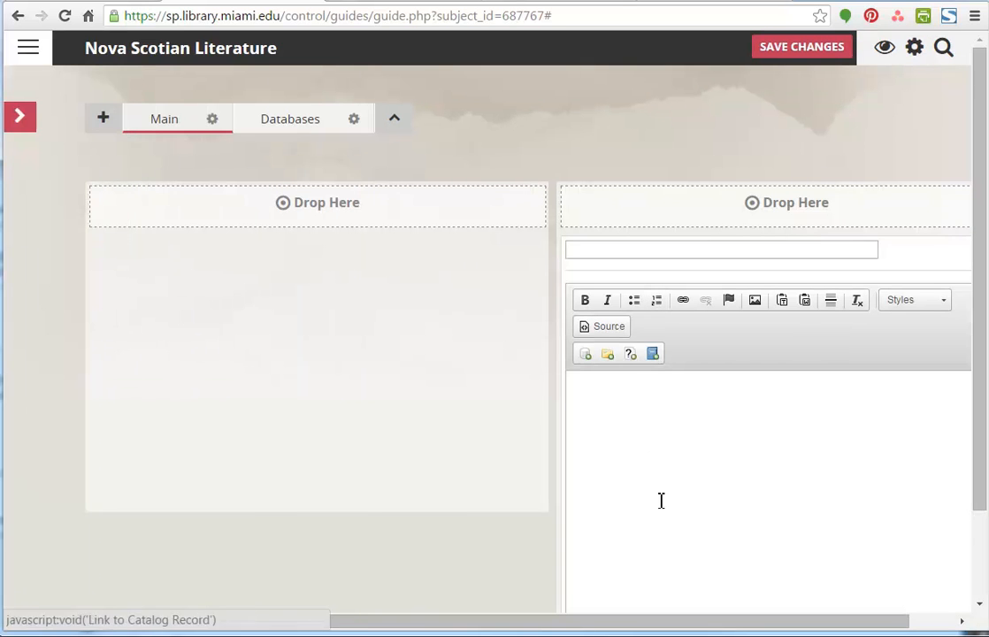
drag(692, 628, 812, 631)
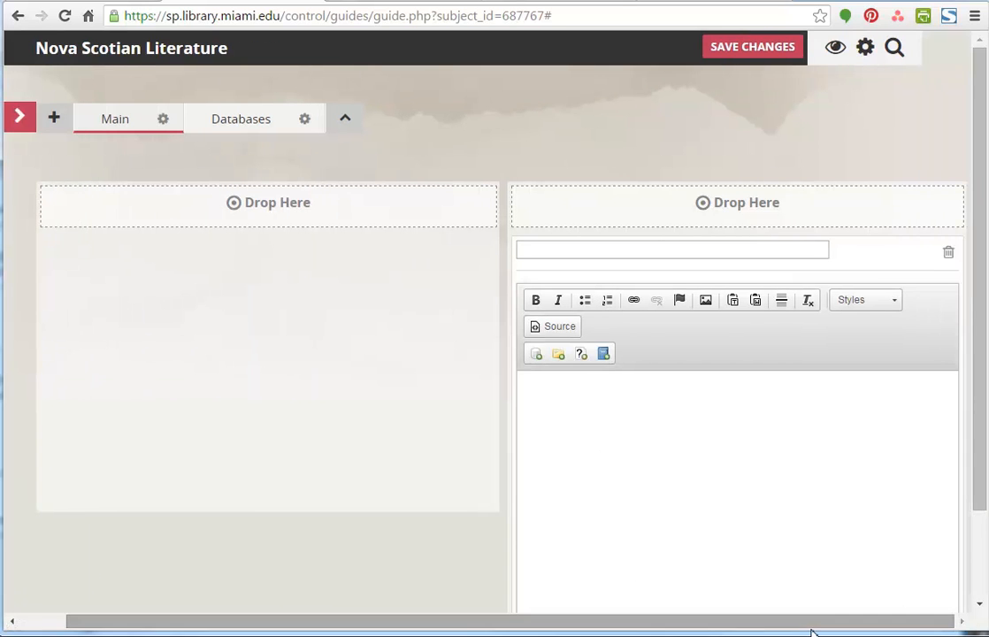
click(12, 125)
drag(159, 187, 505, 243)
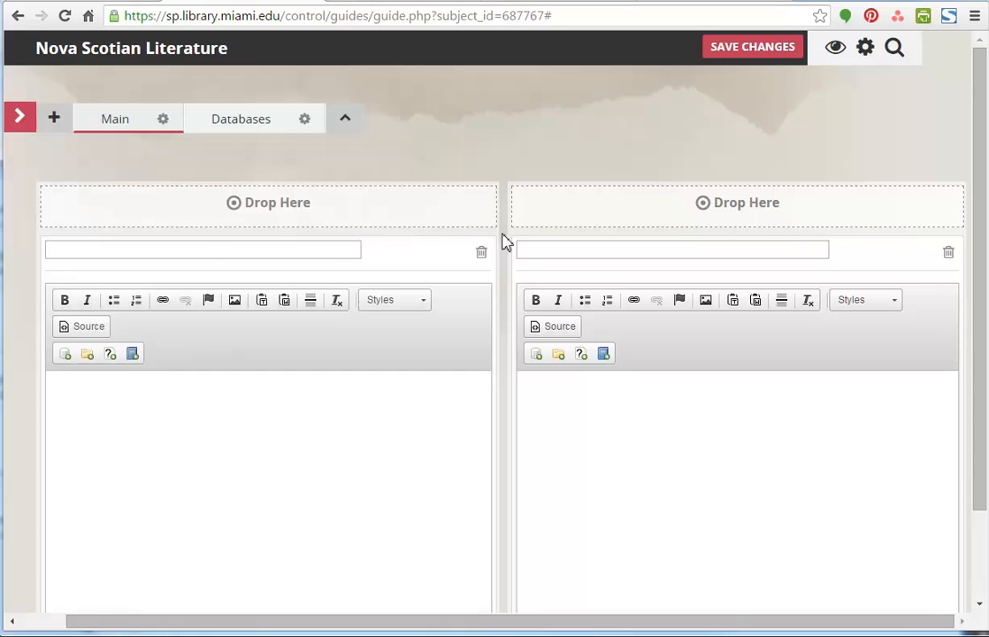
- Title the first column's box "Top Books" and the second column's box "Top Databases"
click(201, 251)
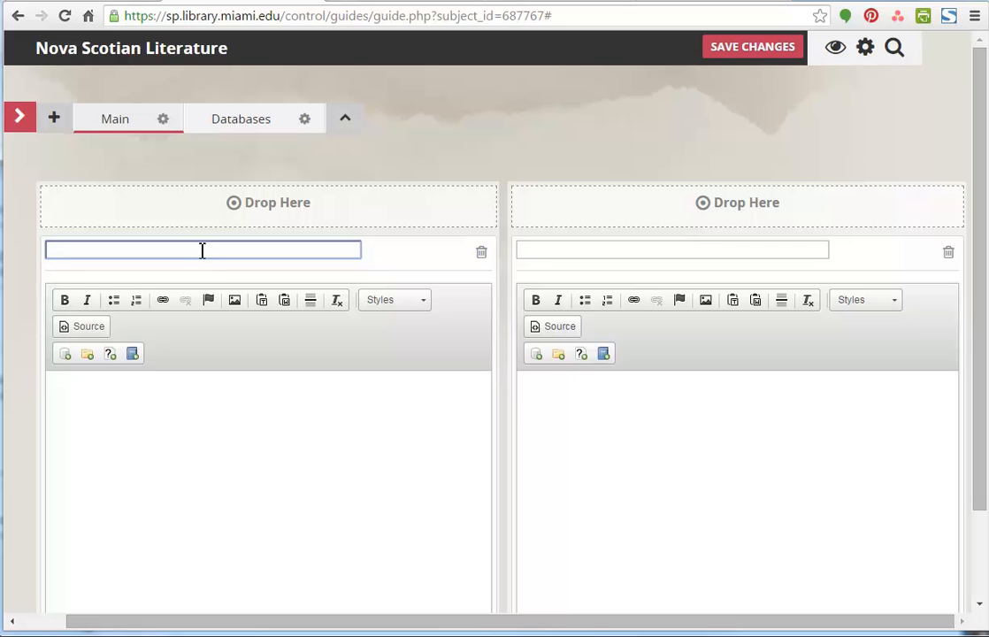
text(Top Books)
key(Tab)
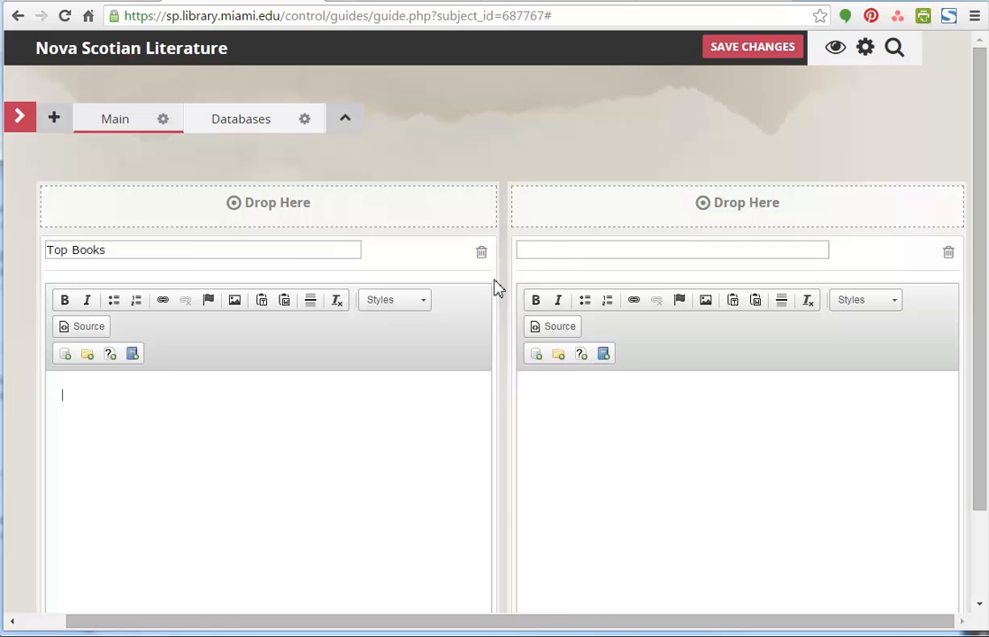
click(561, 253)
text(Top)
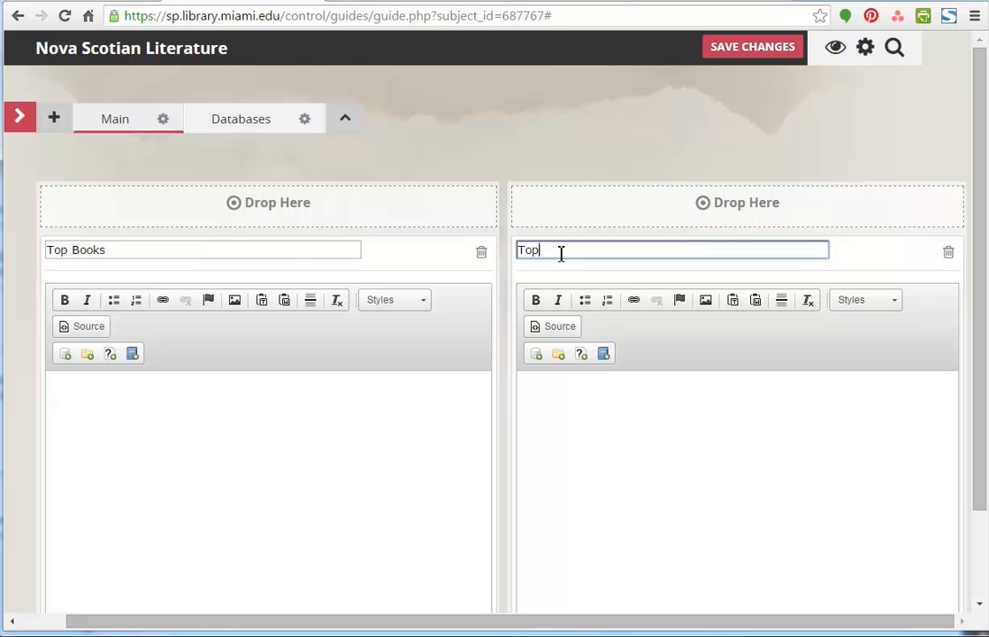
text( Databases)
- Examine the text styles available in the Top Books box and its HTML source view
click(262, 458)
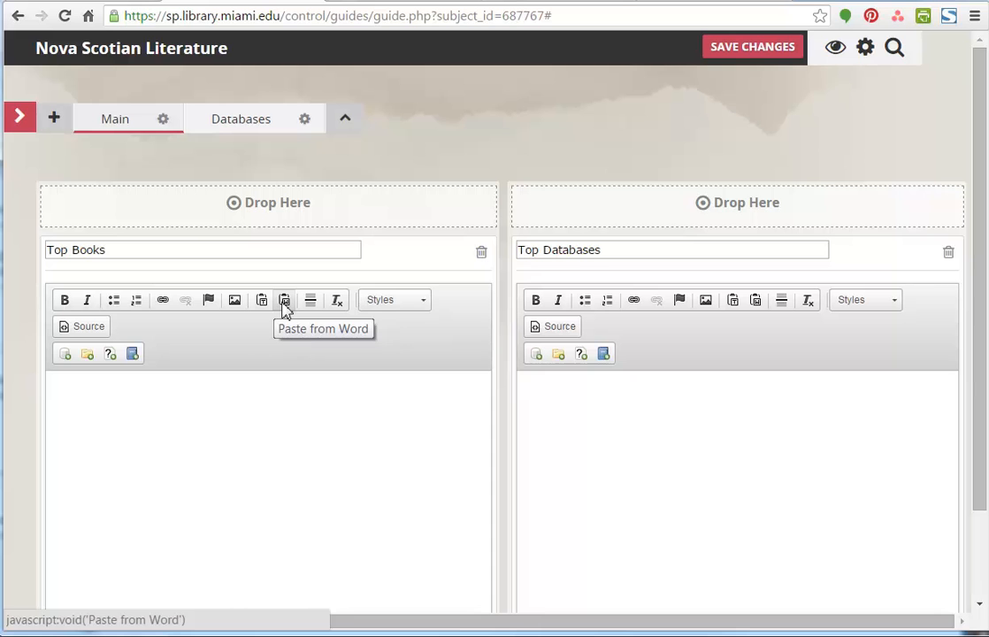
click(403, 301)
scroll(404, 301, down, 1)
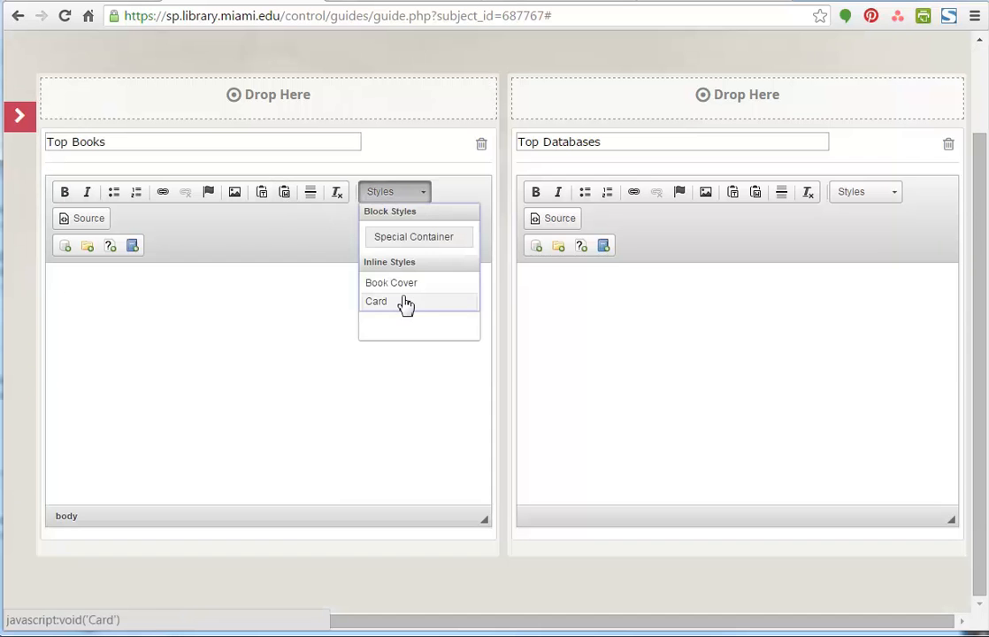
click(325, 289)
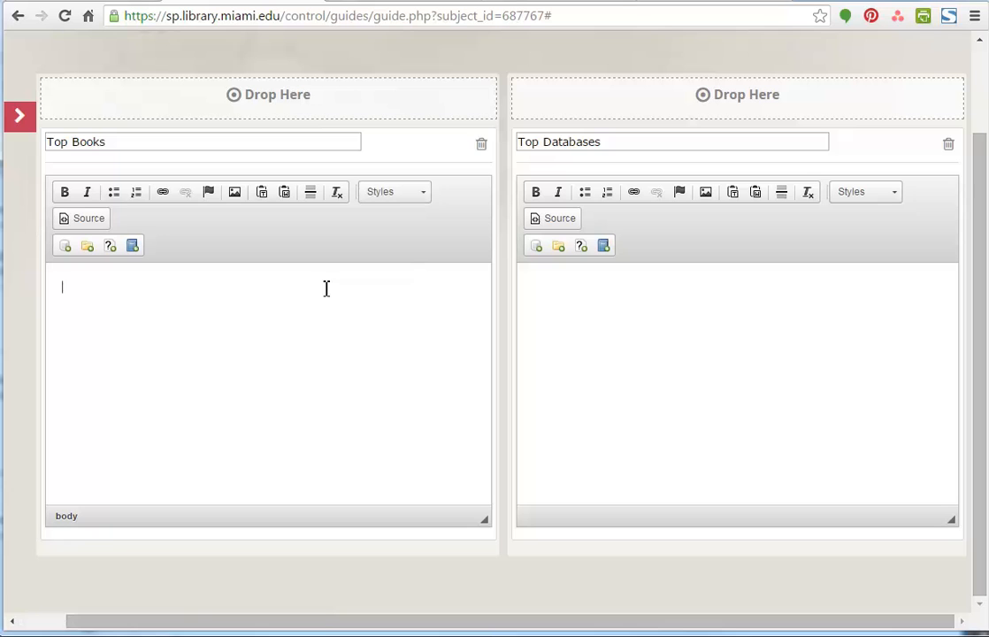
click(93, 223)
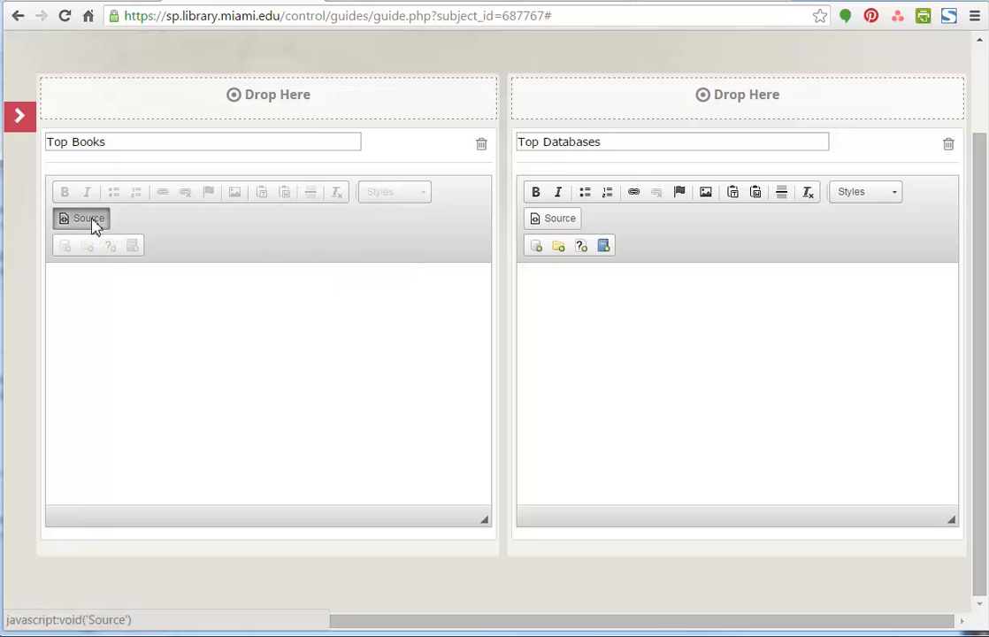
click(93, 222)
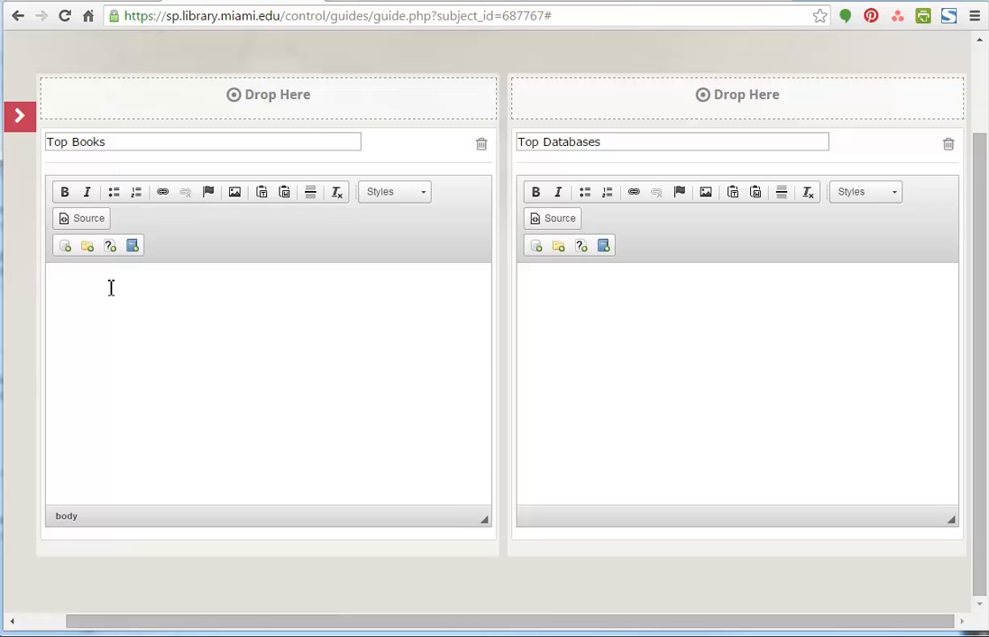
- Enter "Welcome to our top books." in the Top Books box and make "top books" bold
text(Welcome to our top books.)
drag(190, 287, 141, 284)
click(63, 197)
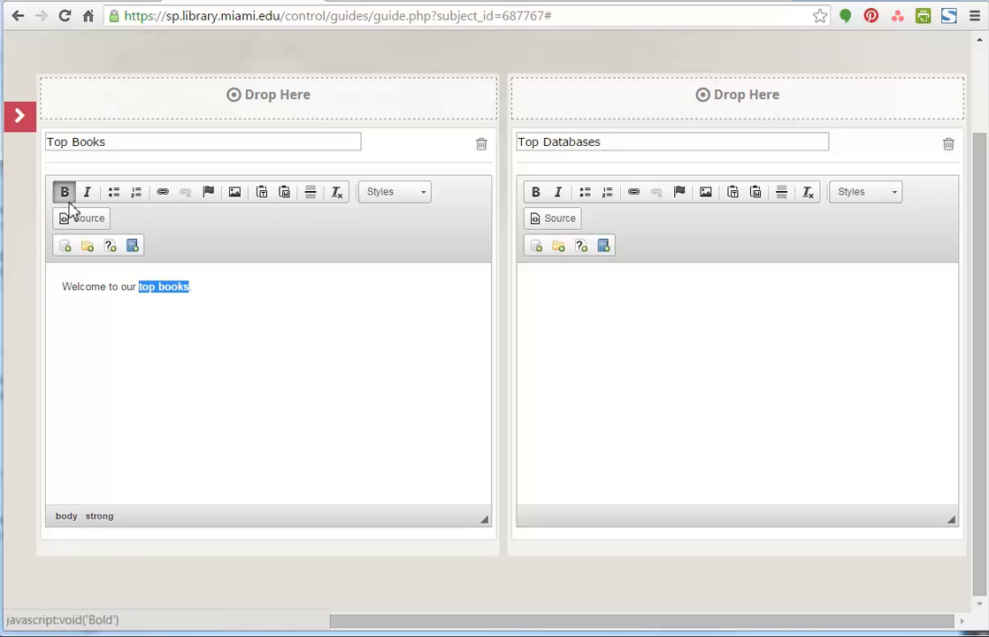
click(218, 282)
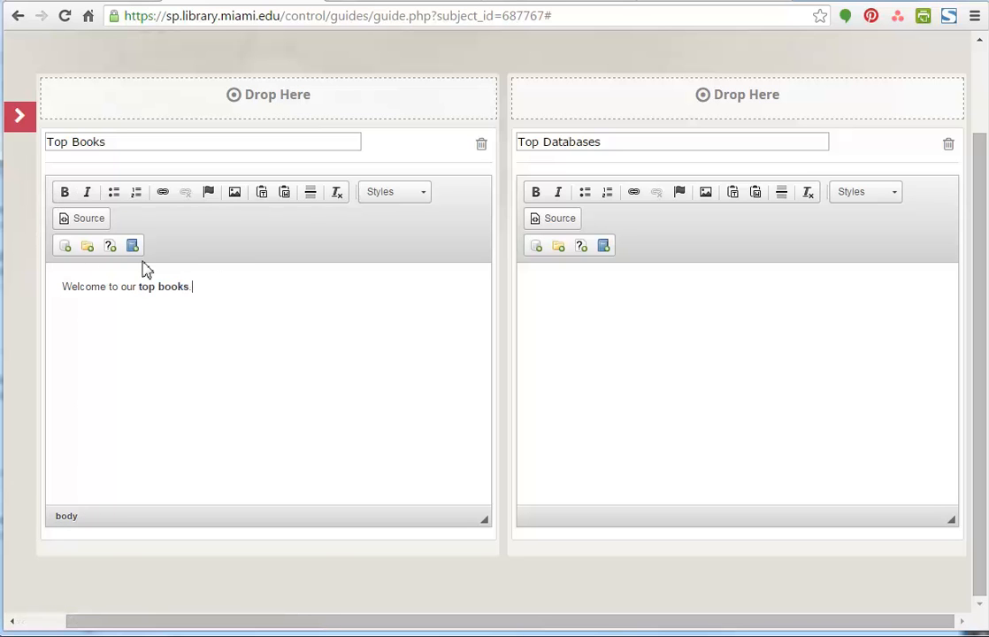
- Check the HTML source of the Top Books text around the bold words and return to the formatted view
click(99, 224)
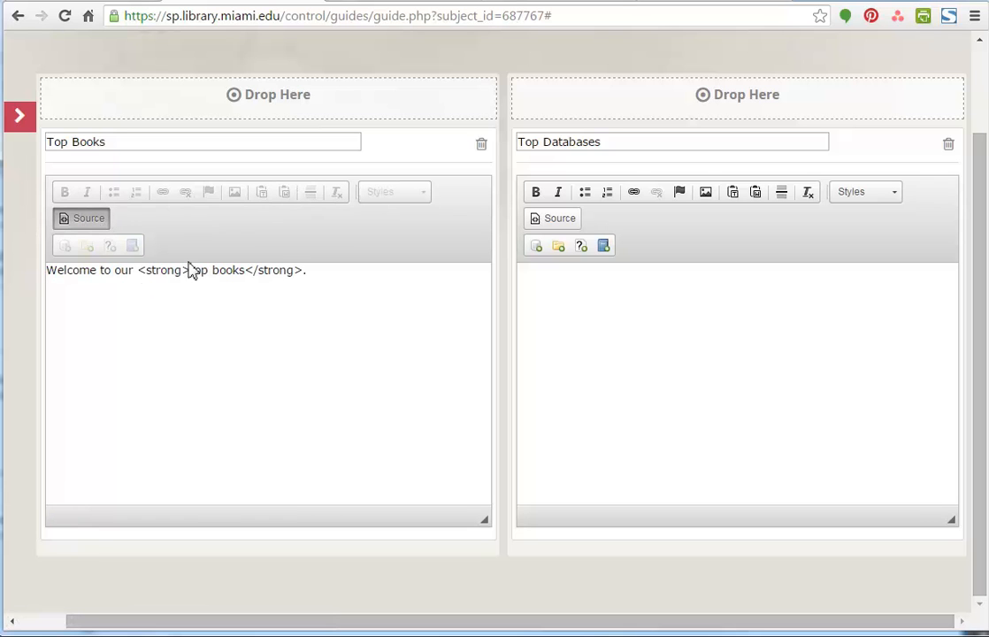
drag(190, 272, 141, 273)
click(317, 270)
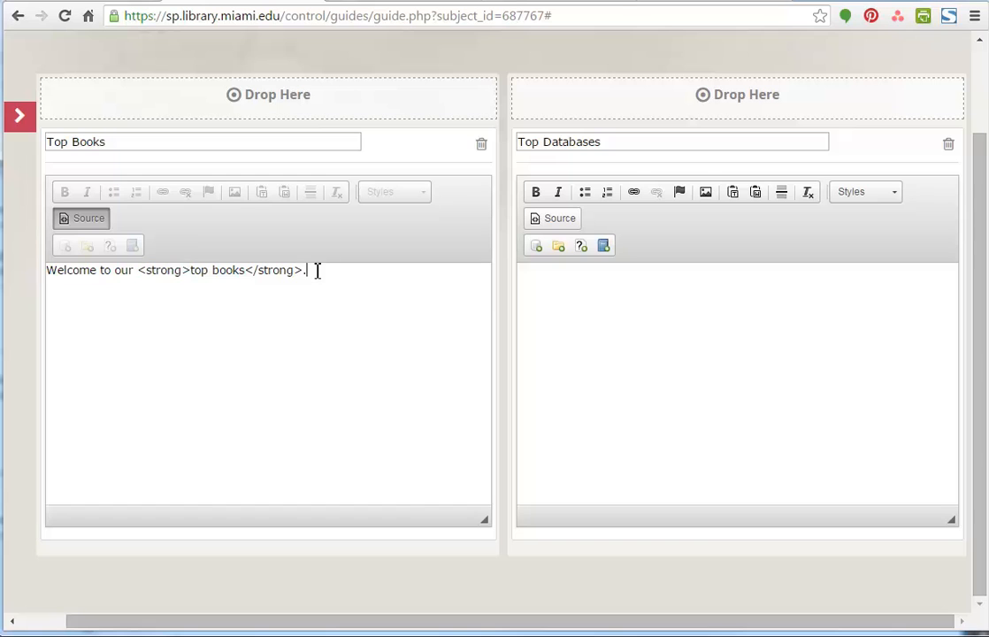
click(82, 221)
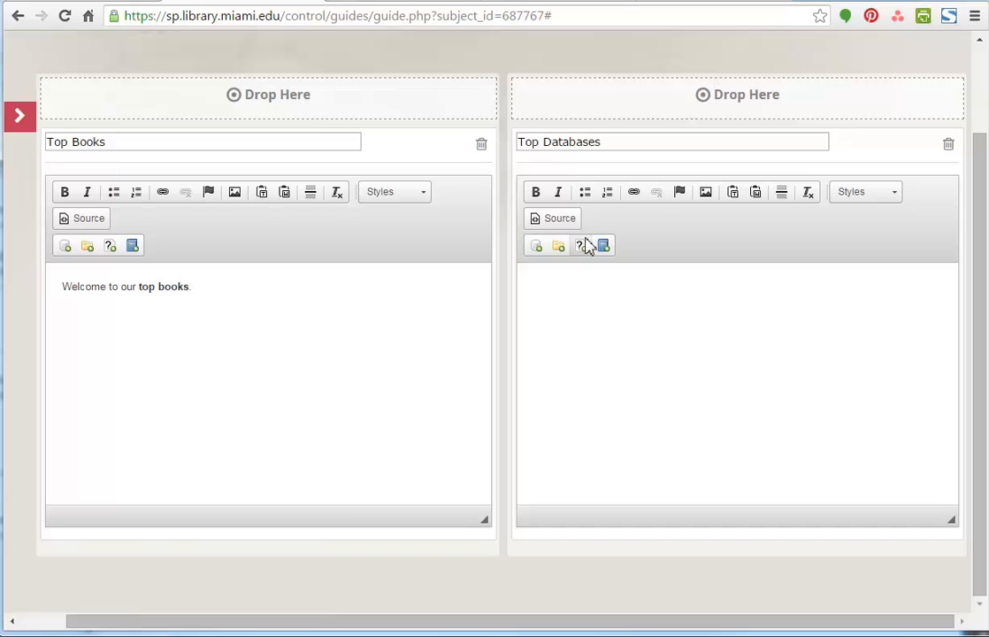
- Search "Canada" and insert the "MacEdward Leach and the Songs of Atlantic Canada" resource token in Top Databases with icons, description and note, saving the guide
click(535, 252)
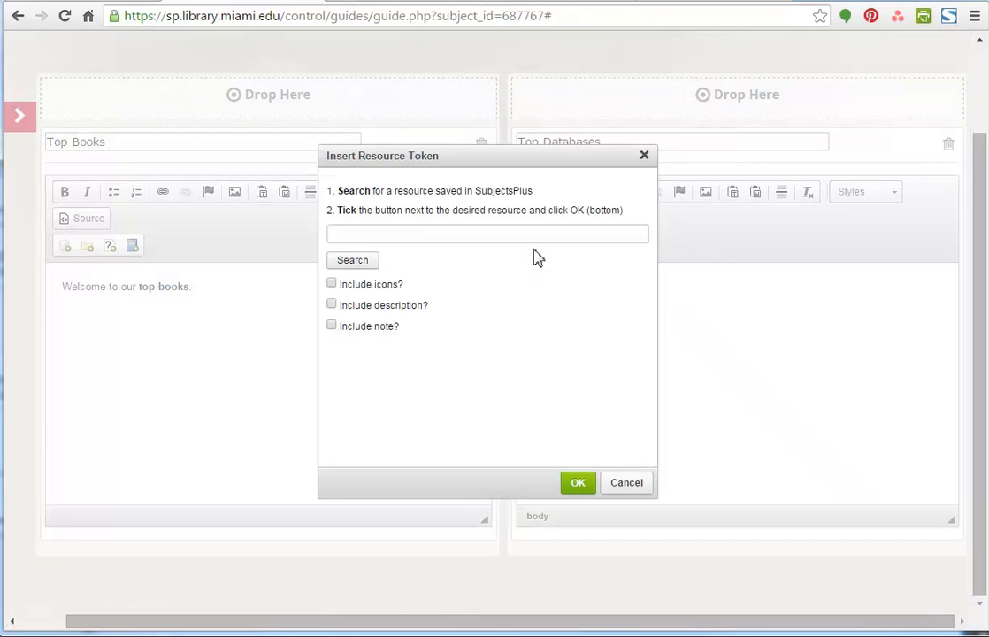
text(Canada)
click(349, 264)
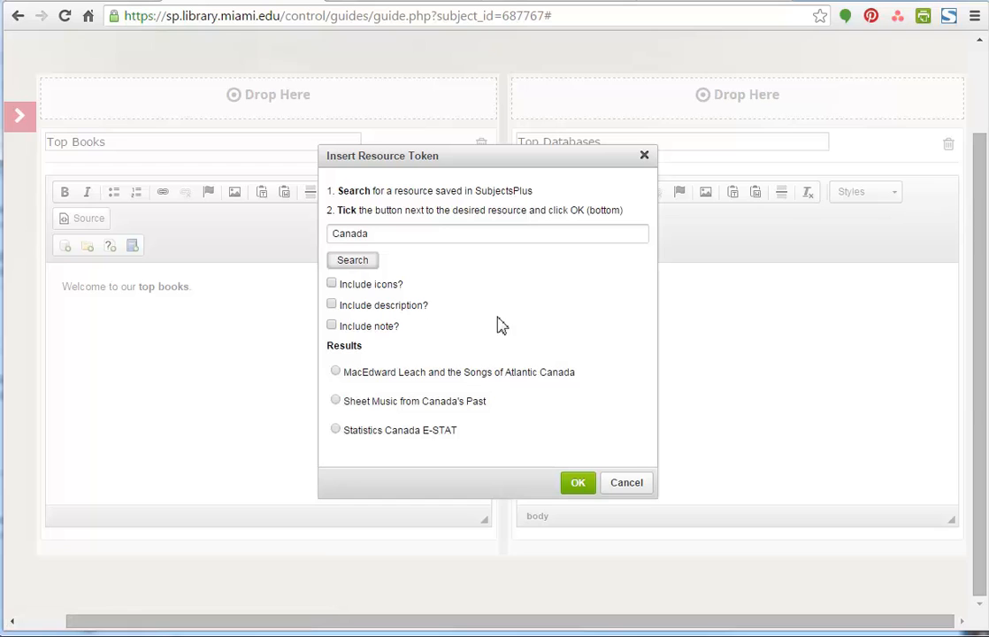
click(336, 372)
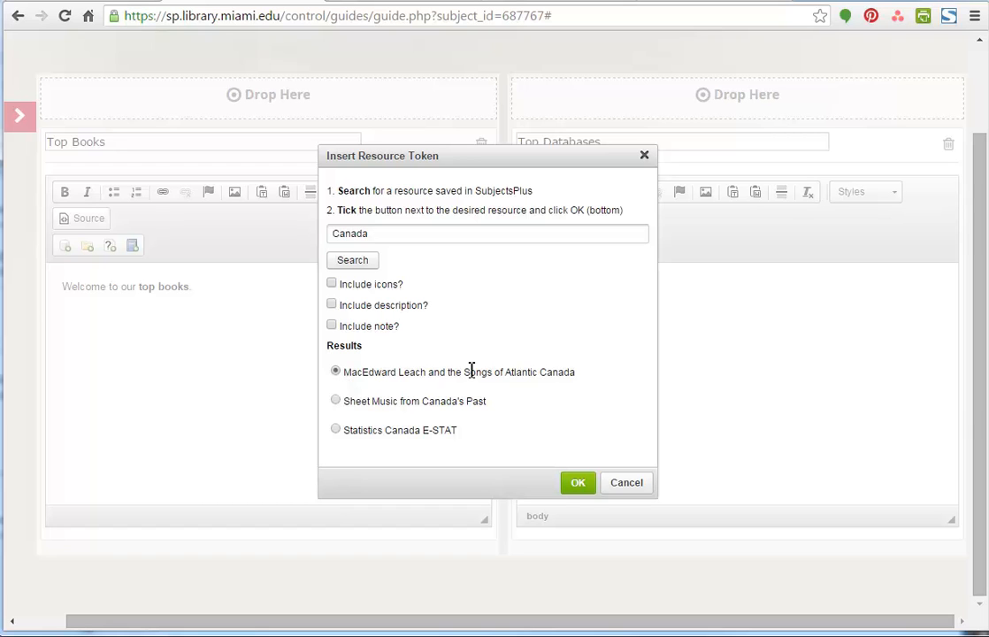
click(331, 285)
click(333, 305)
click(331, 327)
click(577, 482)
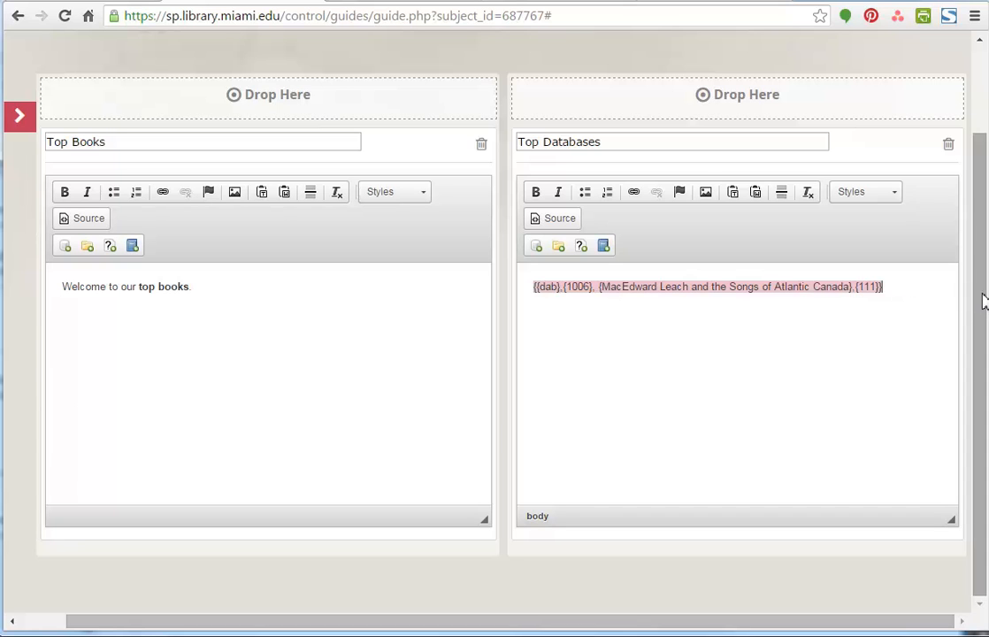
drag(979, 299, 984, 190)
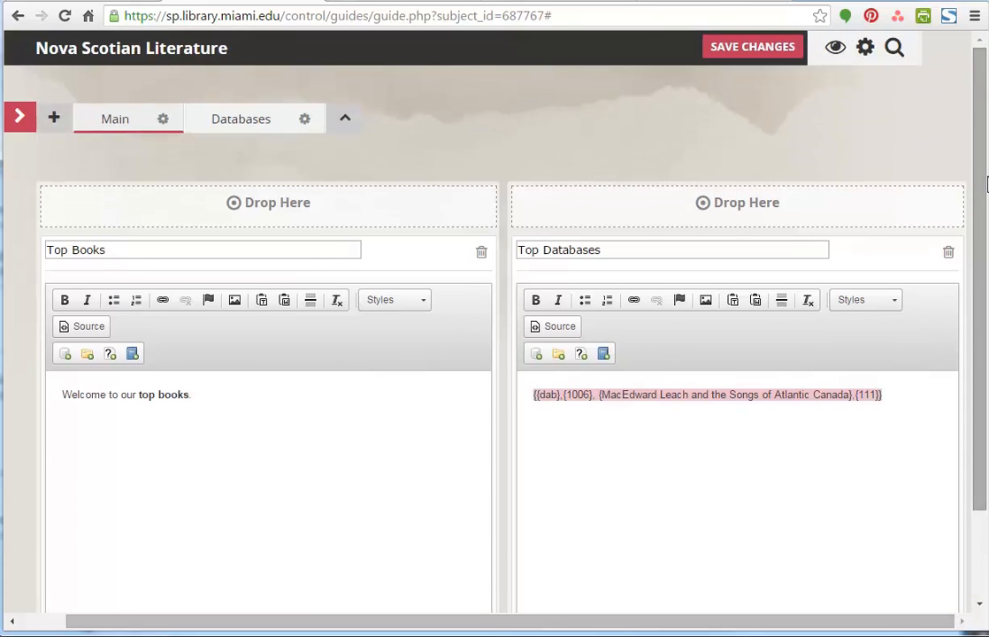
click(761, 53)
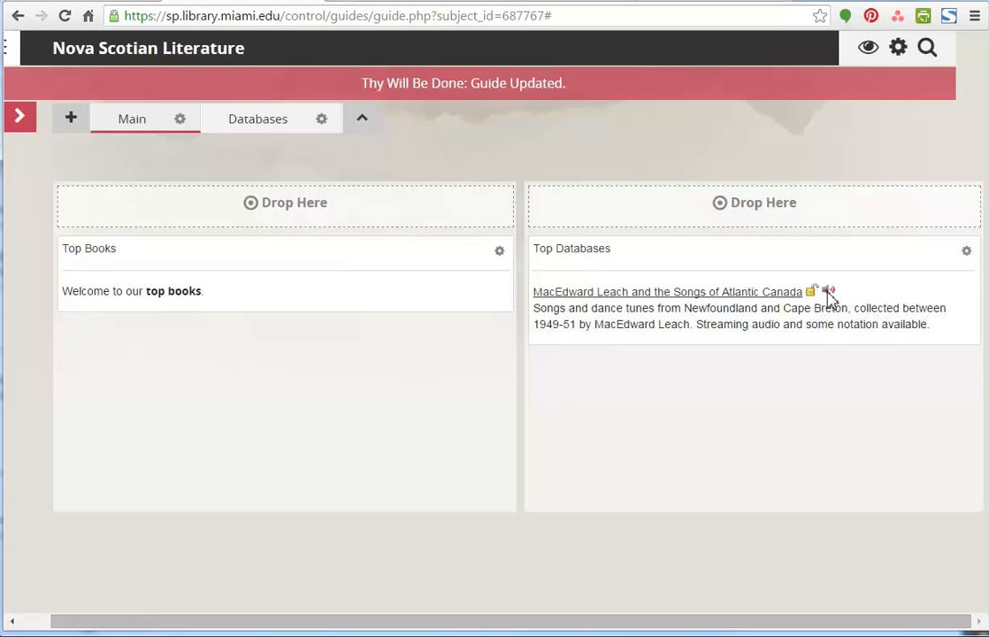
- Reload the guide's public page to check how both boxes display and return to the editor
mouse_move(829, 299)
click(448, 3)
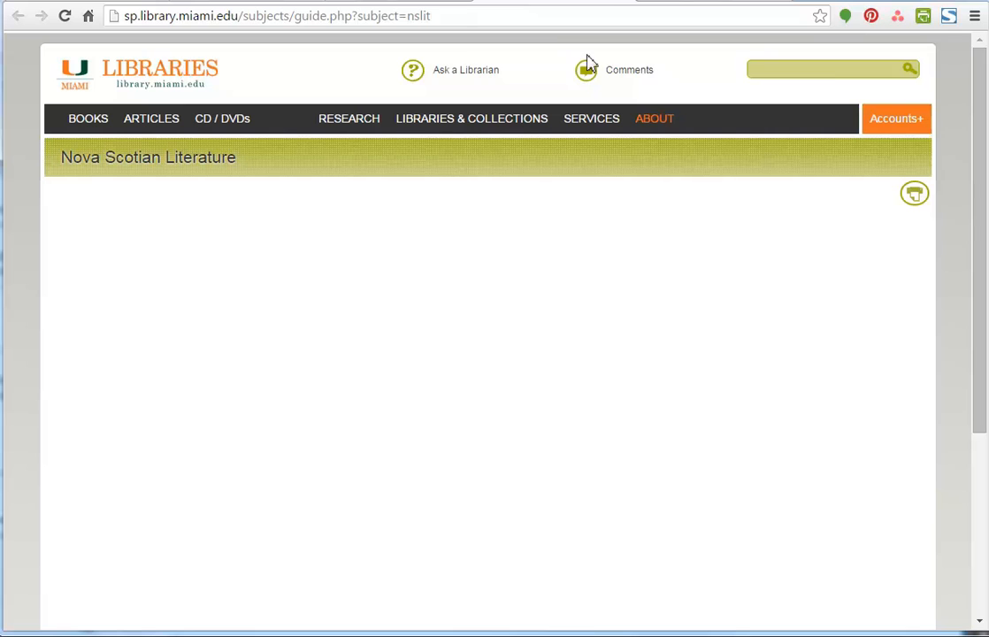
click(64, 18)
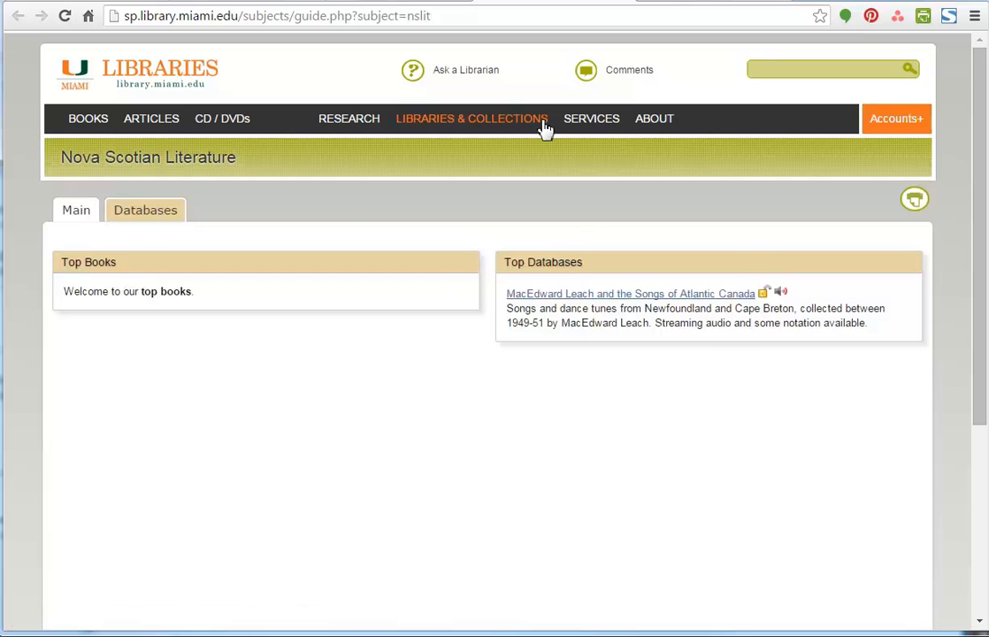
click(273, 2)
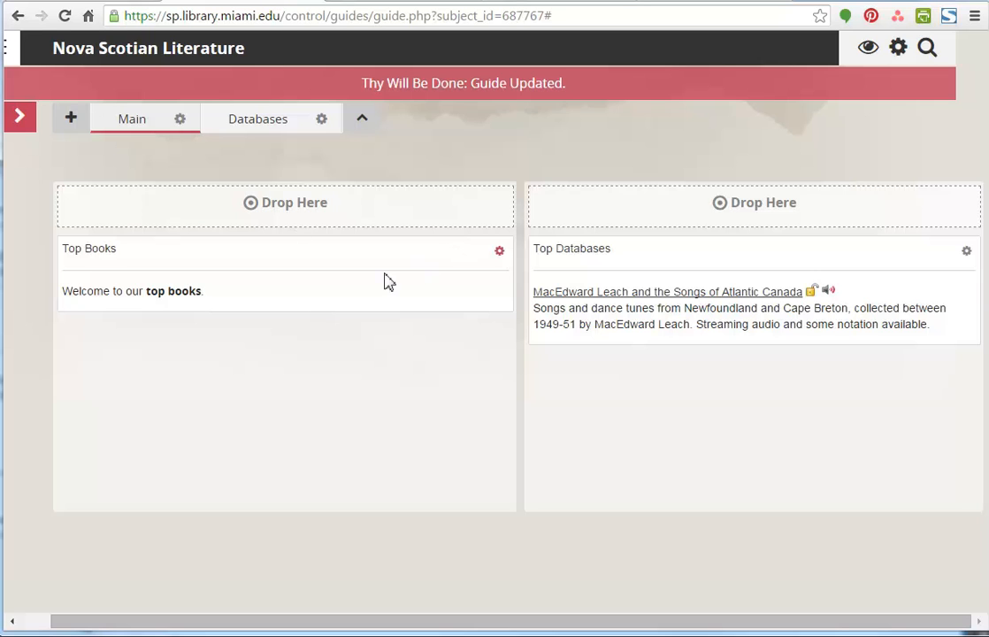
- Open the Top Books box's settings and check its removal option, cancelling the deletion
click(499, 253)
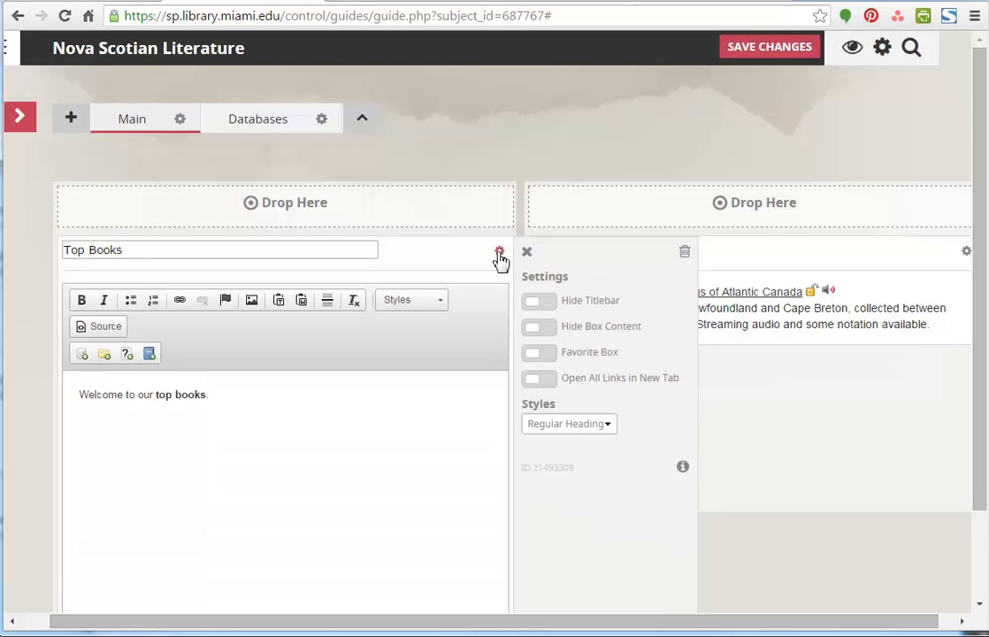
click(685, 254)
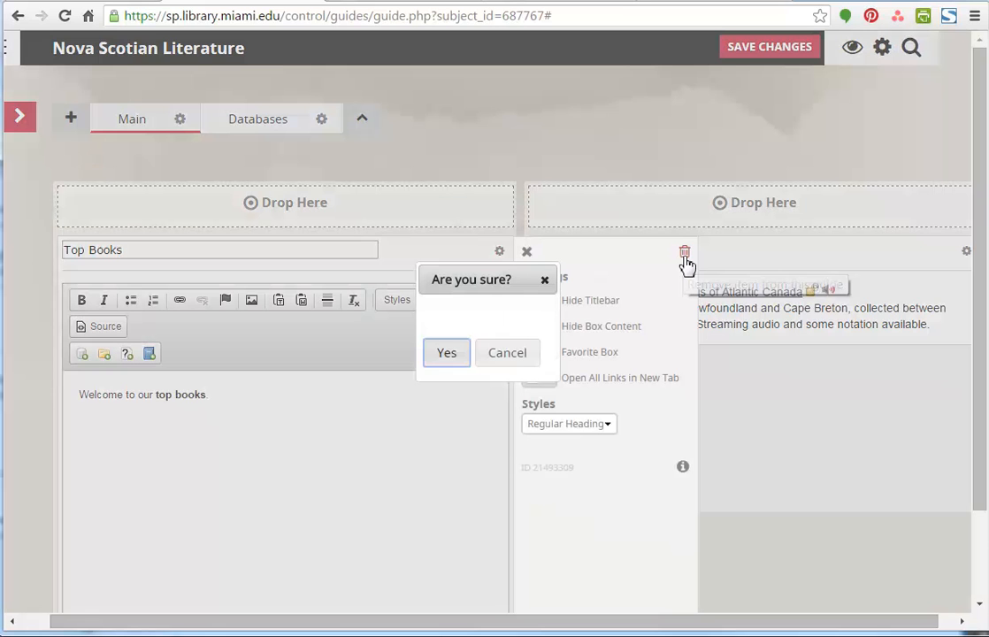
click(507, 353)
- Try the Hide Titlebar and Hide Box Content settings on the Top Books box, turning each back off
click(556, 305)
triple_click(242, 248)
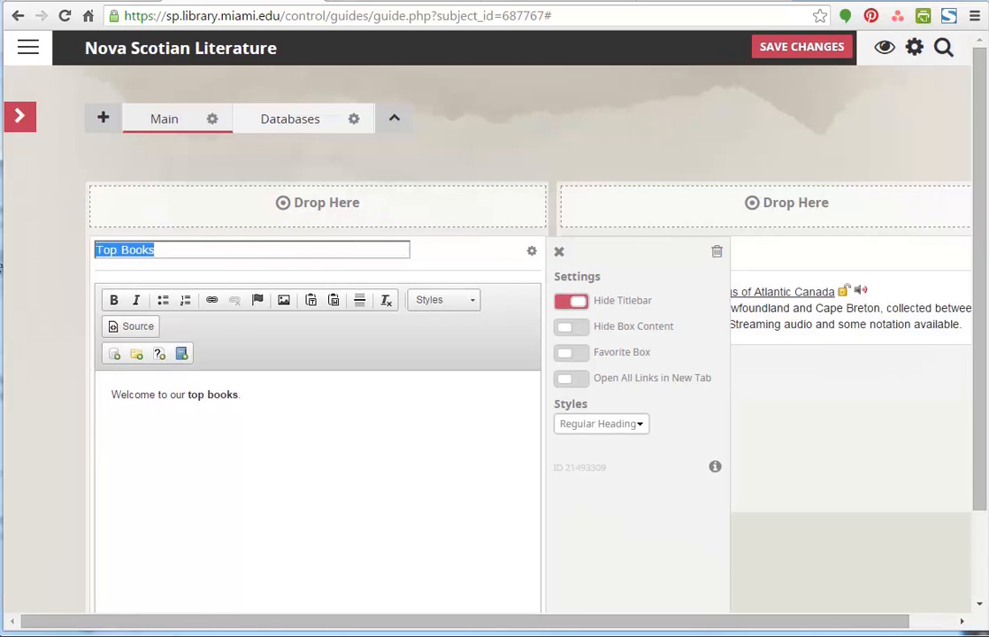
click(561, 306)
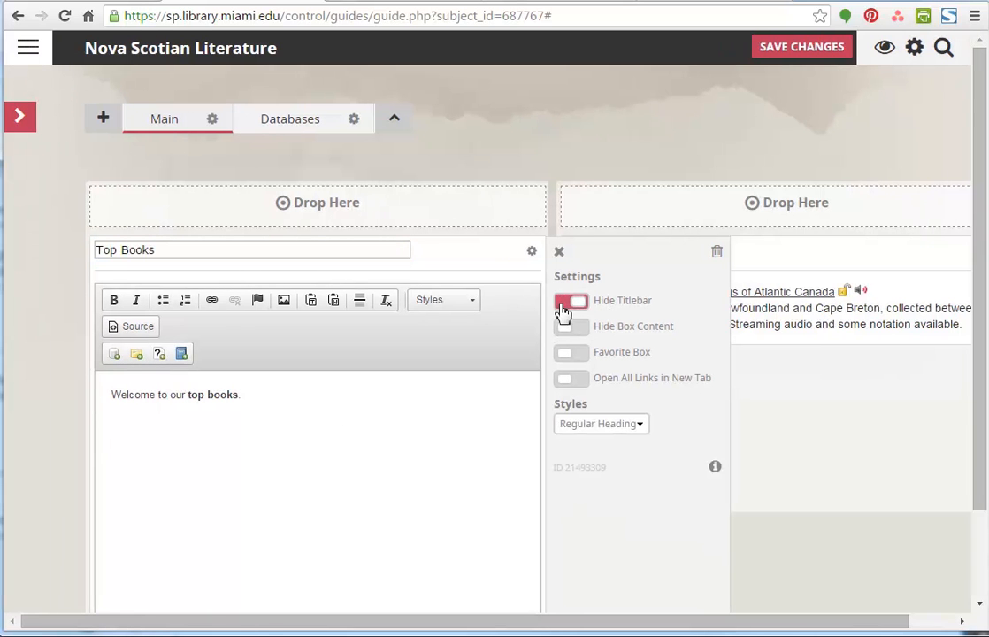
click(583, 332)
click(352, 384)
key(ctrl+a)
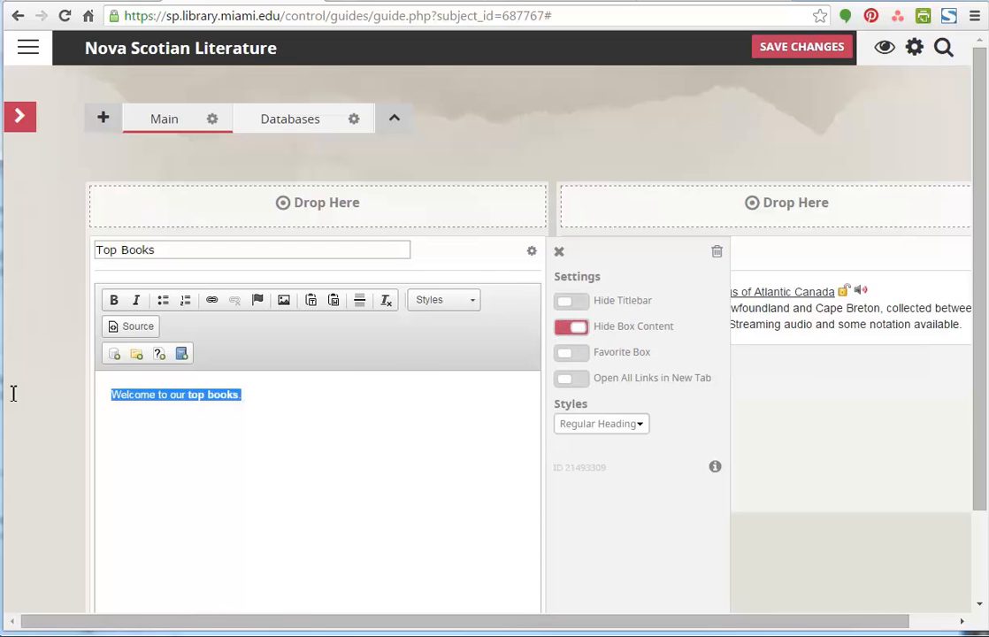
click(567, 331)
- Mark the Top Books box as a Favorite Box, keeping its Regular Heading style, and save the guide
click(574, 355)
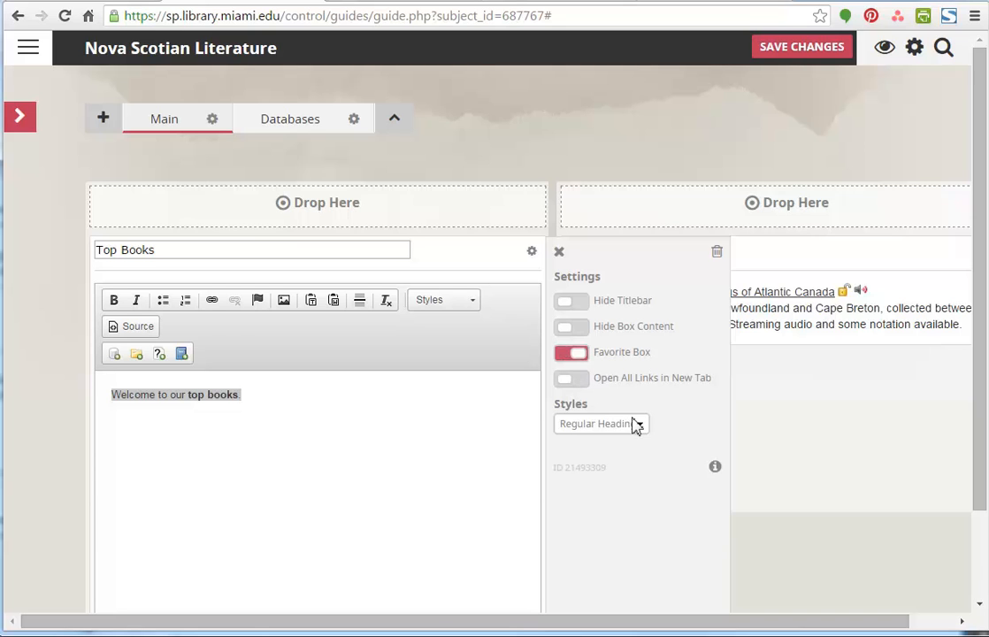
click(637, 425)
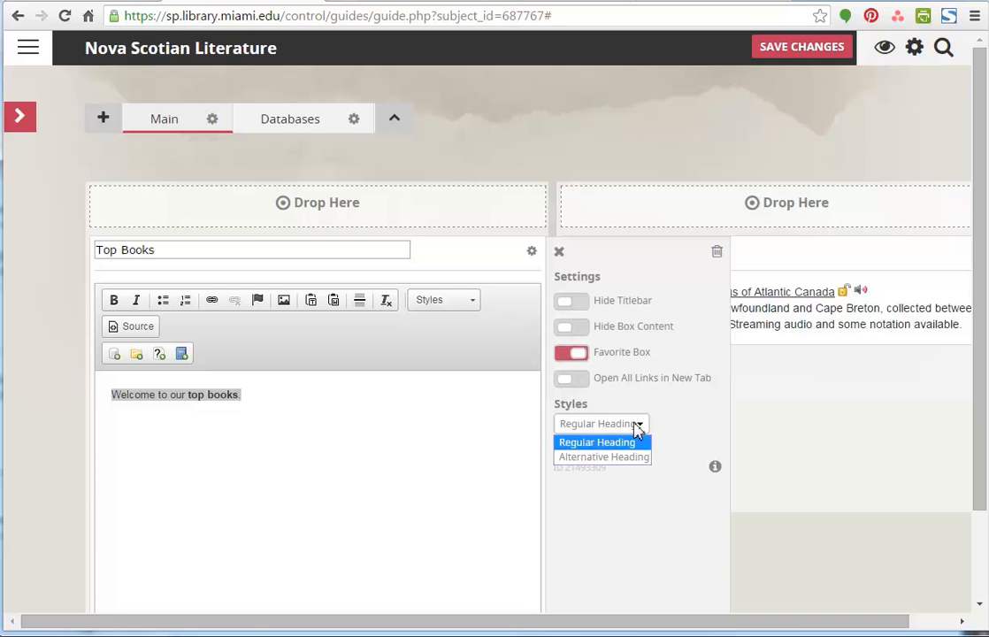
click(681, 426)
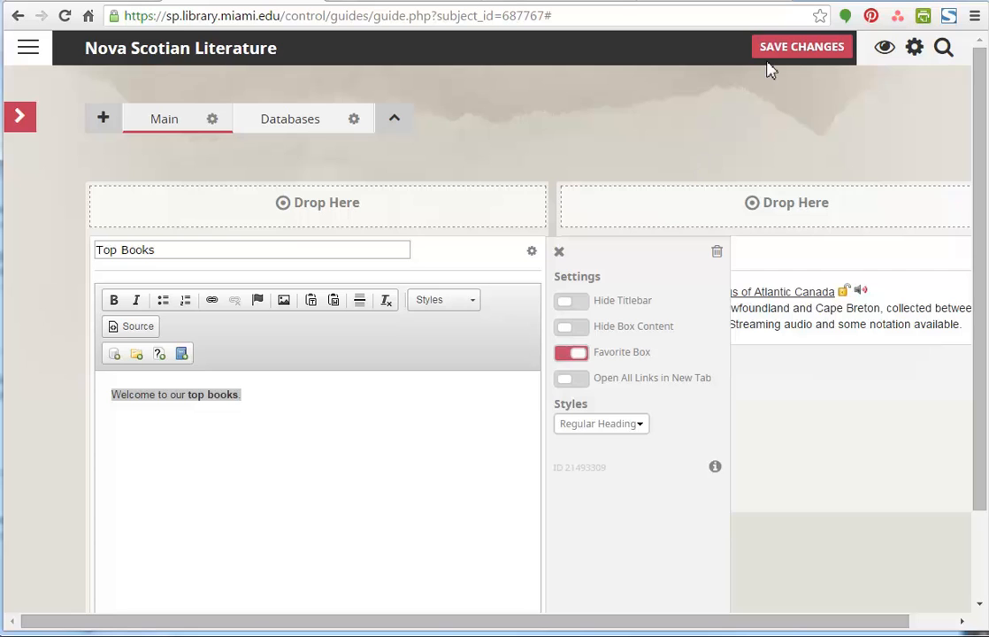
click(776, 56)
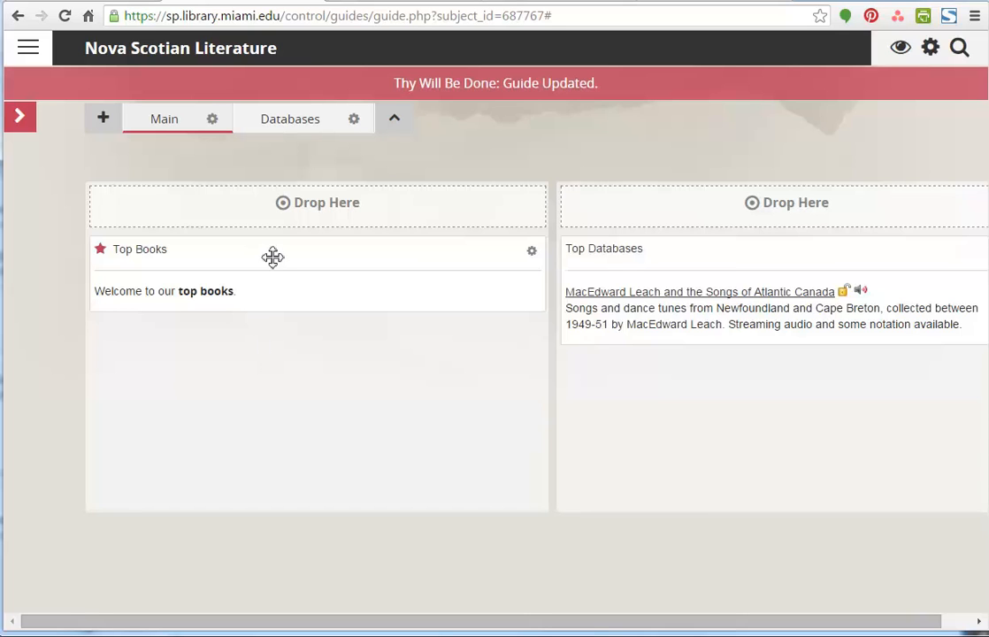
- Swap the Top Books and Top Databases boxes between the two columns and save the guide
drag(278, 256, 748, 263)
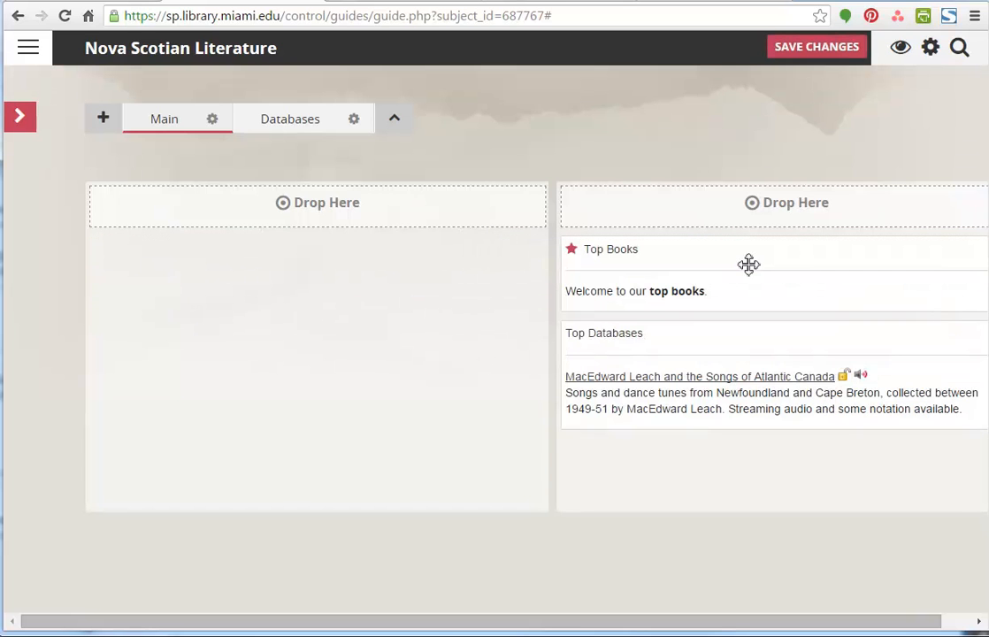
drag(695, 342, 245, 267)
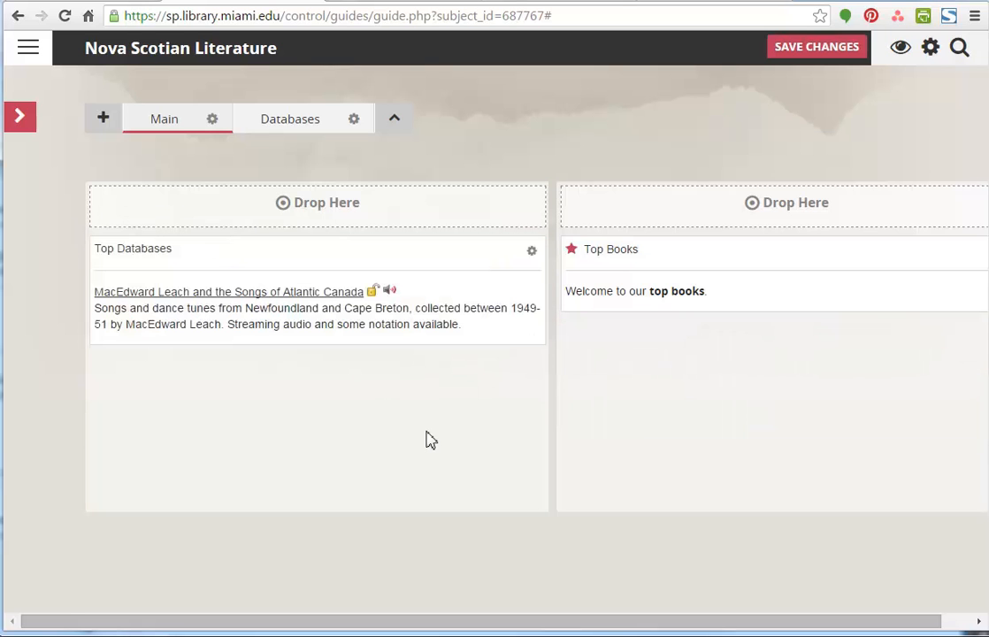
click(798, 53)
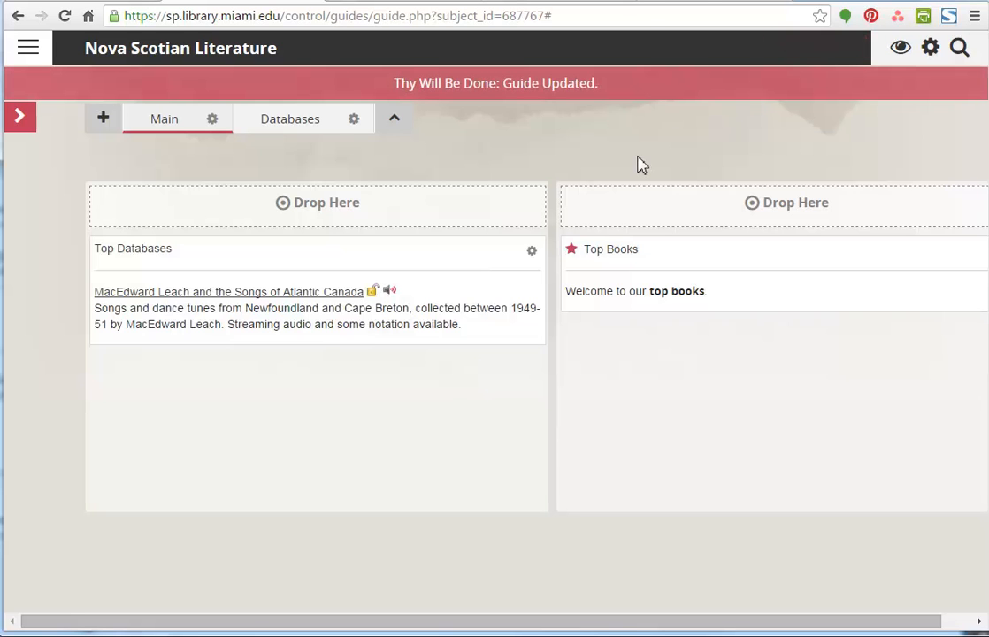
- Review the available box types and check that Top Books is listed among the favorite boxes
click(27, 126)
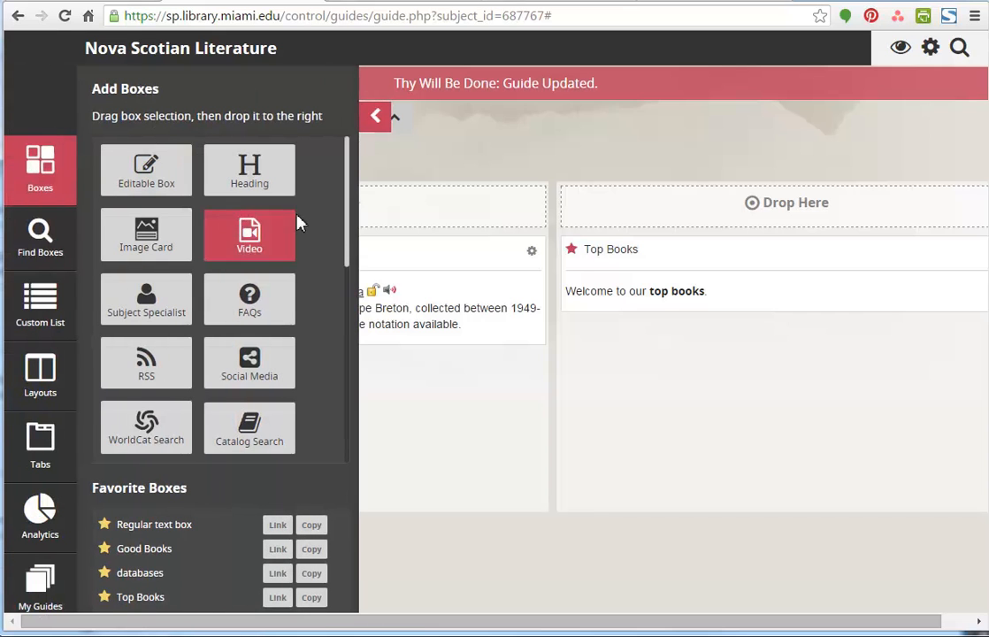
drag(348, 229, 347, 245)
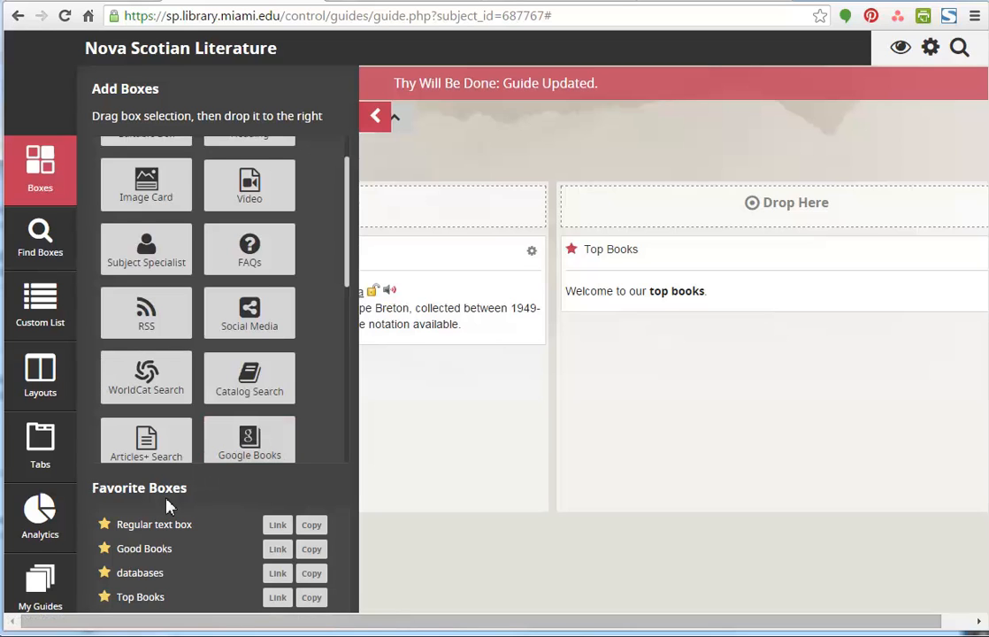
drag(172, 594, 121, 600)
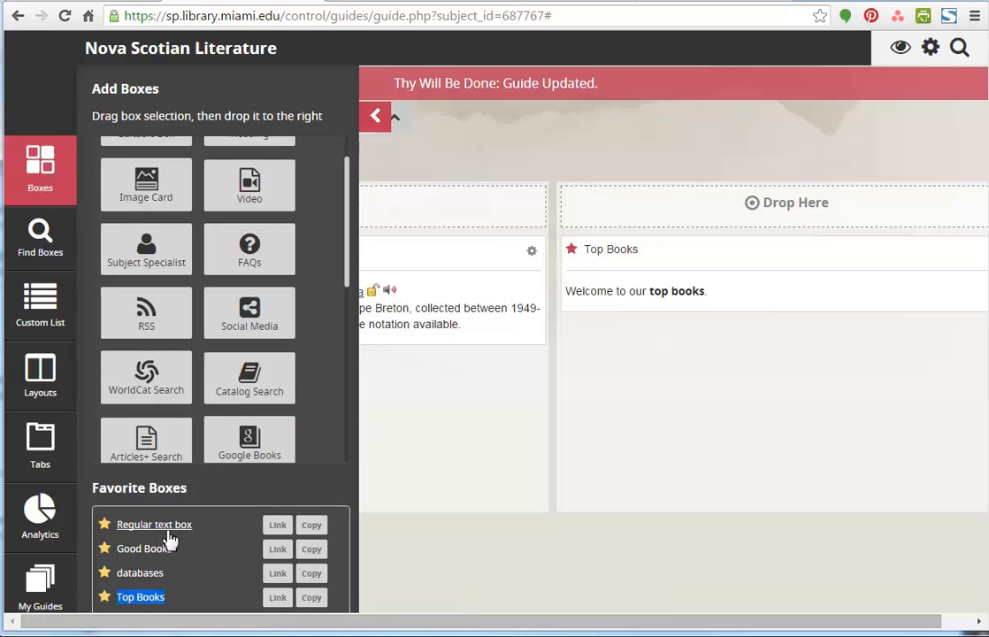
click(196, 593)
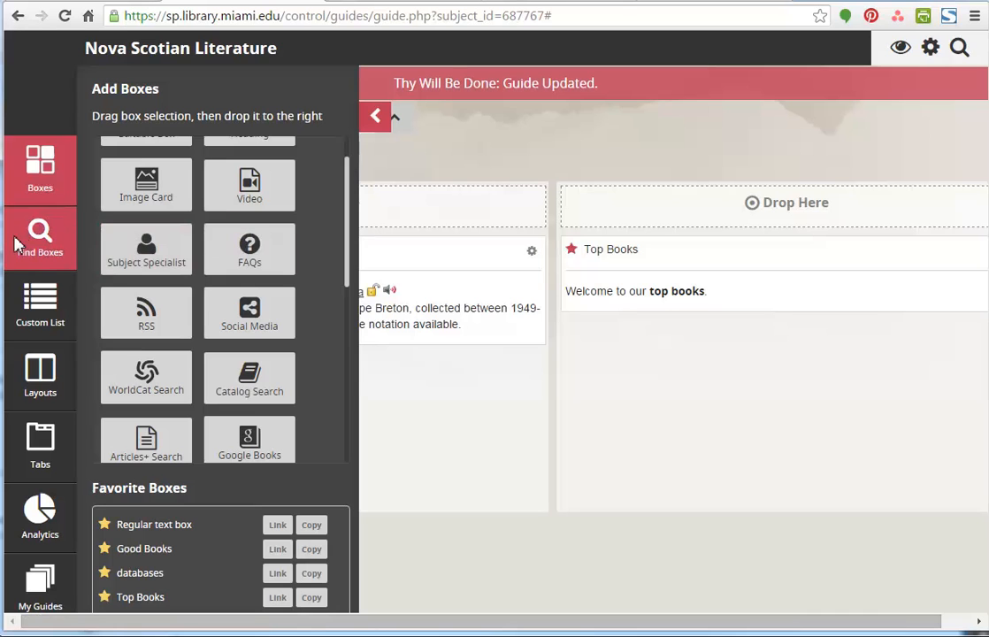
- Browse the reusable boxes belonging to the Canadian Literature guide
click(40, 248)
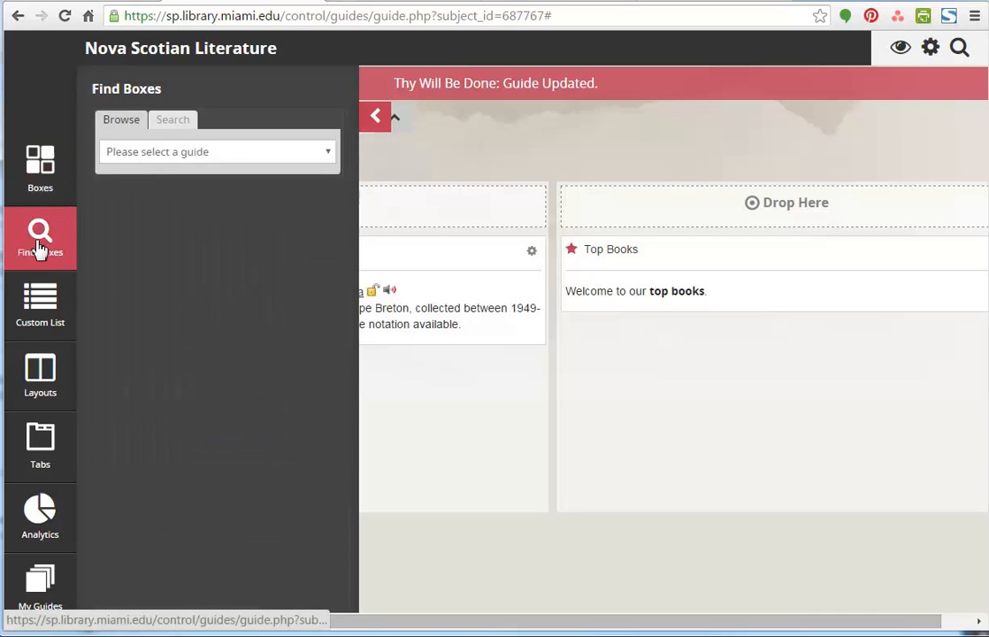
click(150, 156)
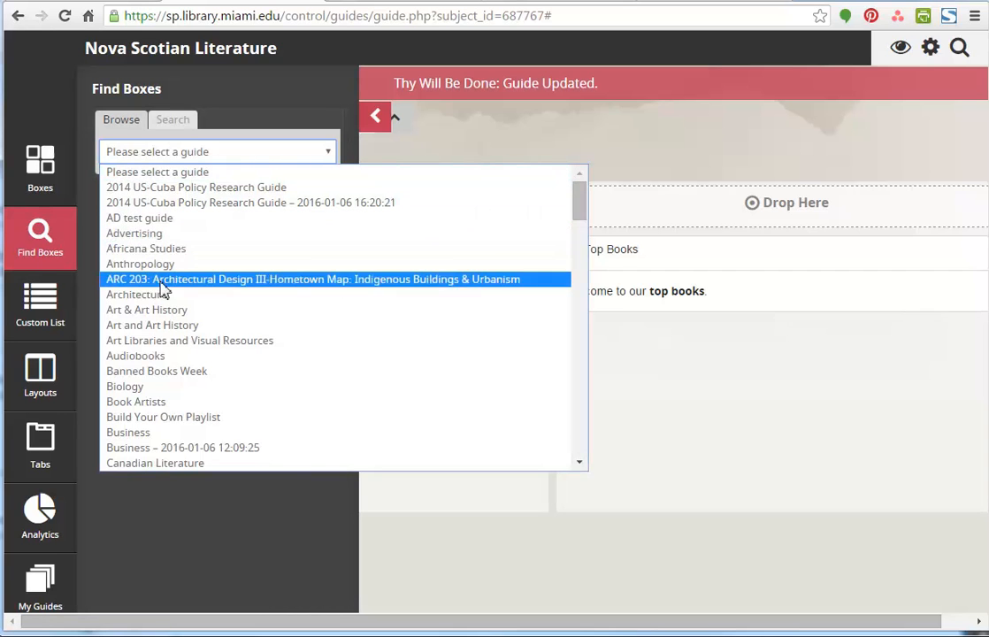
click(173, 462)
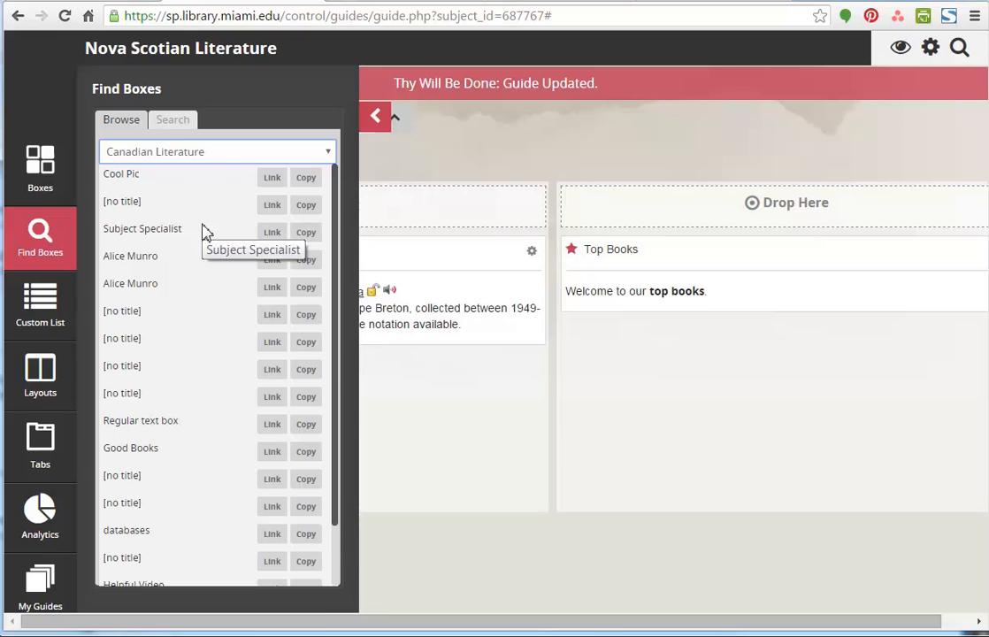
- Search existing boxes by title for "Can", copy the second "How Can I Find Books?" box into the guide, and save
click(176, 127)
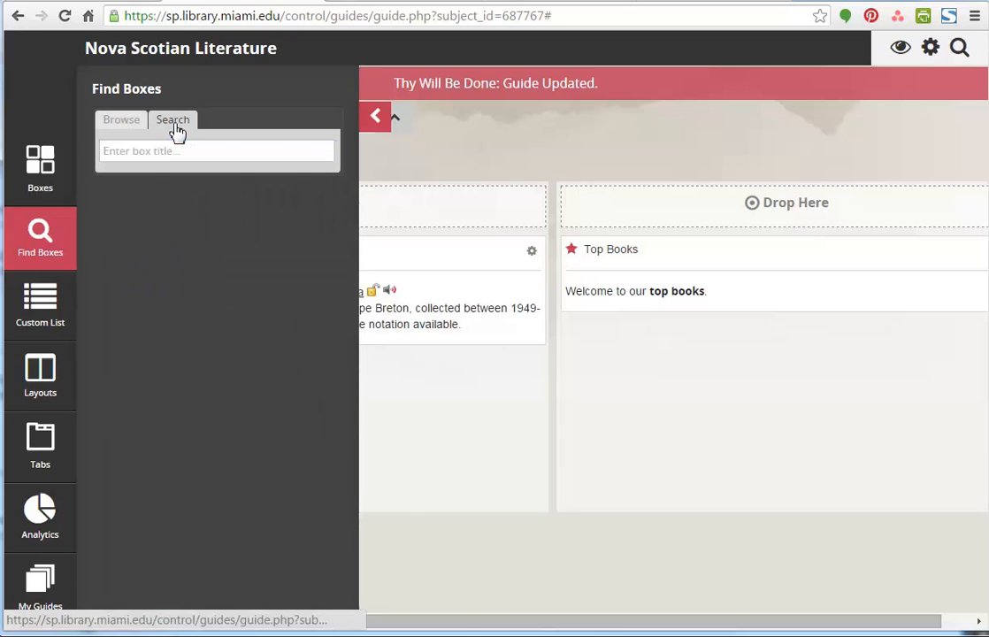
click(162, 151)
text(Cana)
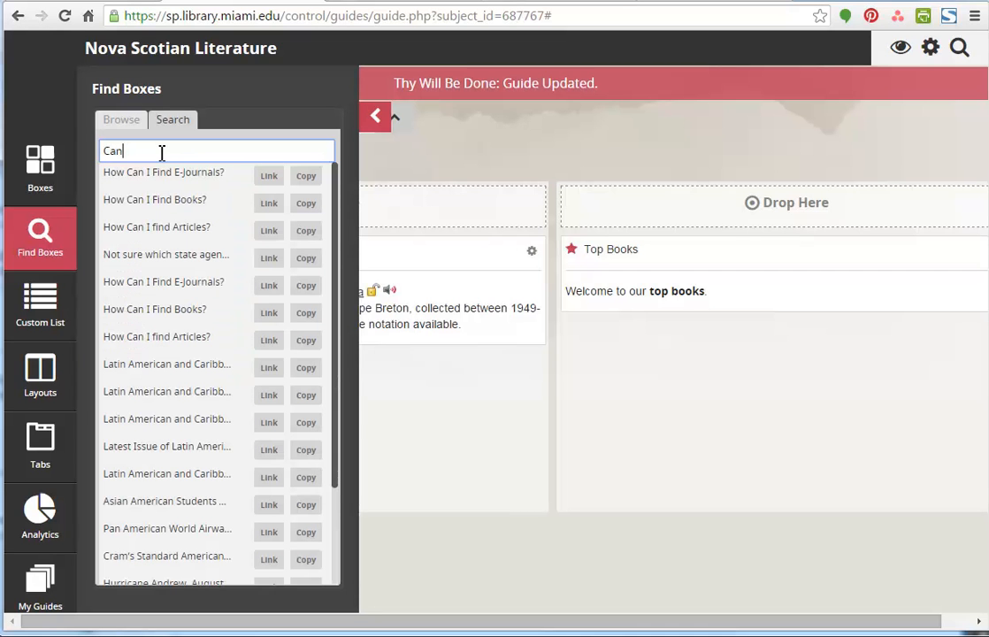
click(305, 318)
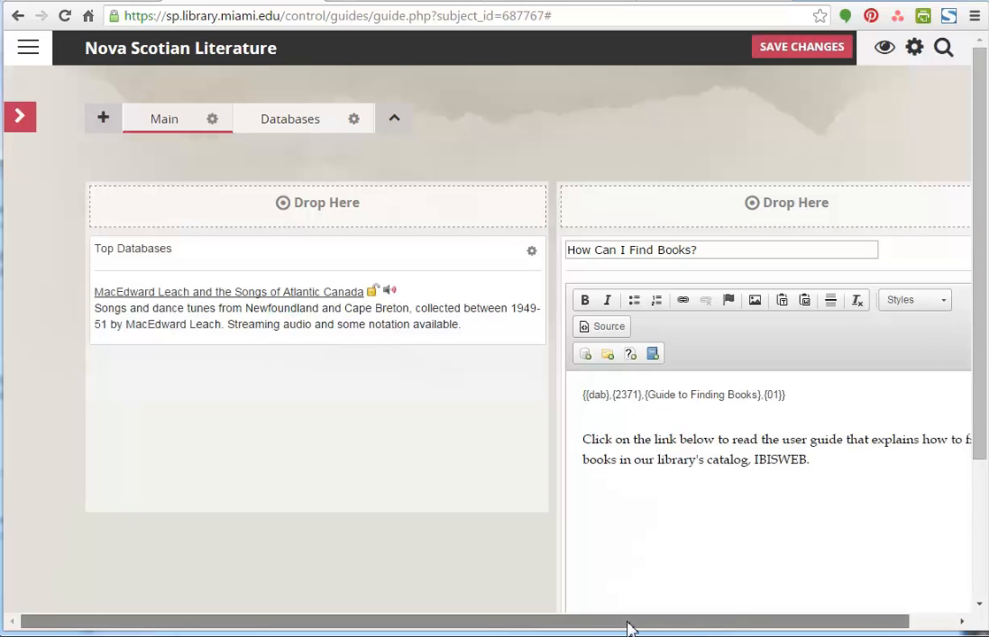
drag(629, 622, 677, 622)
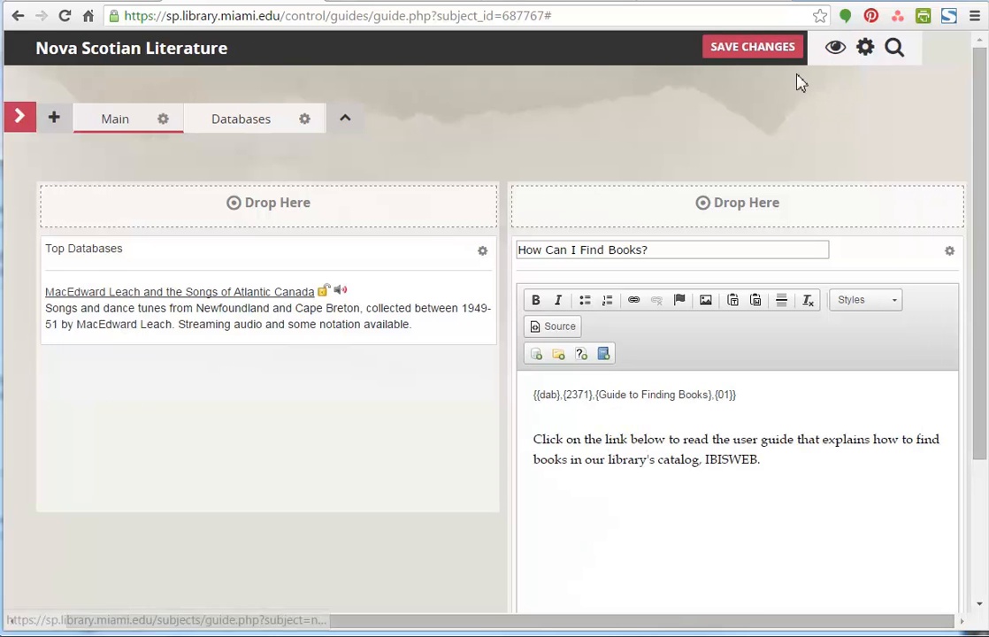
click(732, 55)
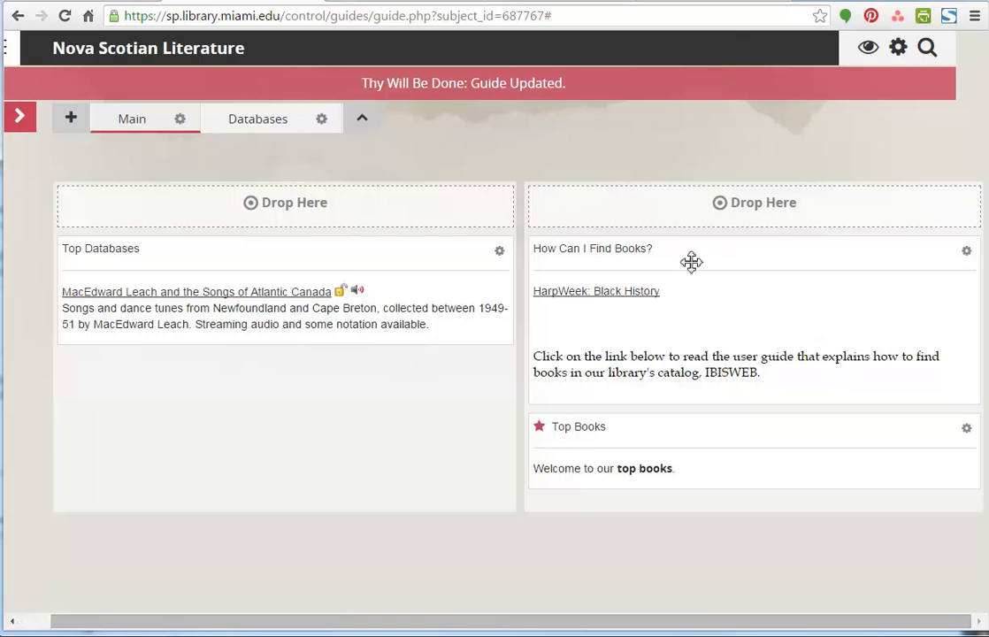
- Look over the settings of the copied "How Can I Find Books?" box and save the guide
click(966, 252)
drag(699, 622, 857, 623)
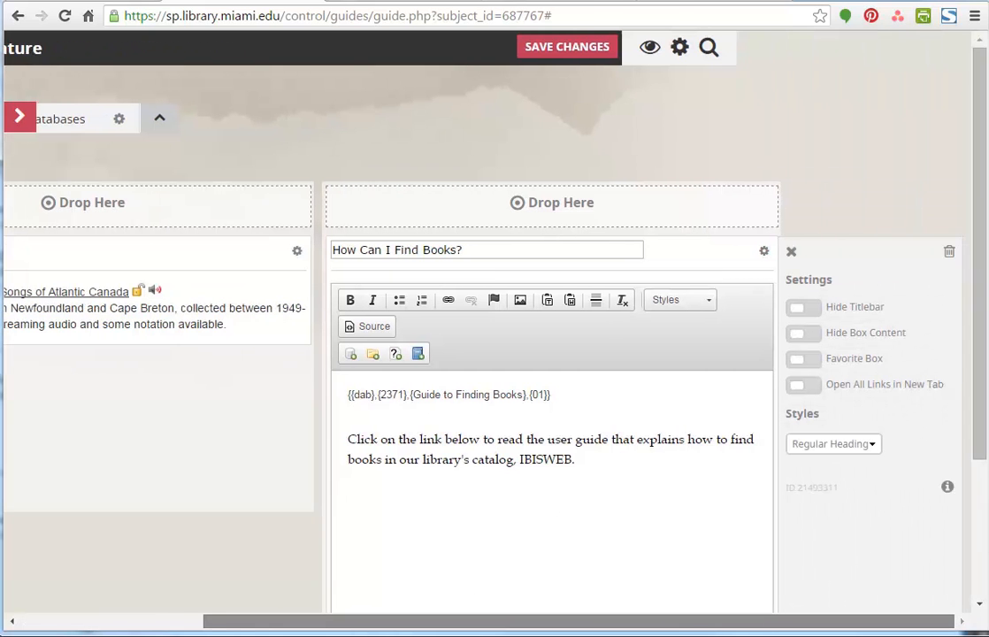
drag(789, 631, 658, 628)
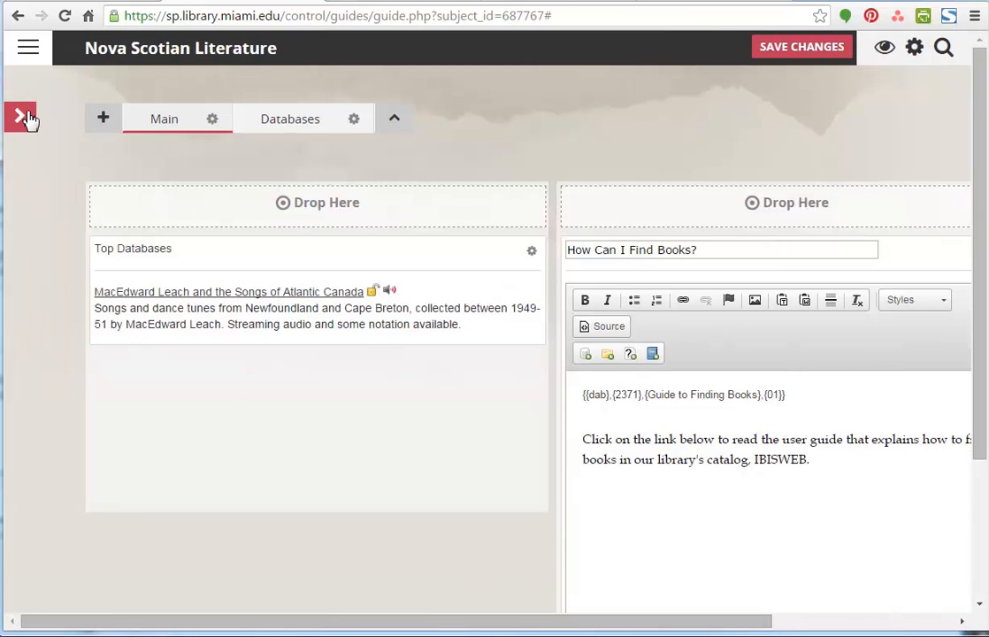
click(775, 51)
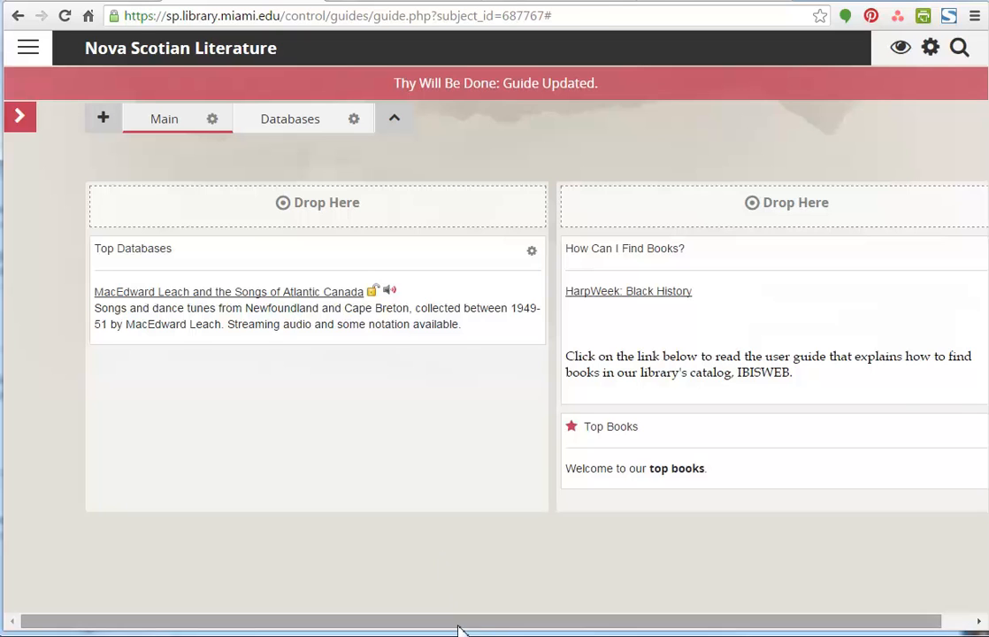
- Delete the copied "How Can I Find Books?" box from the guide
drag(458, 633, 489, 633)
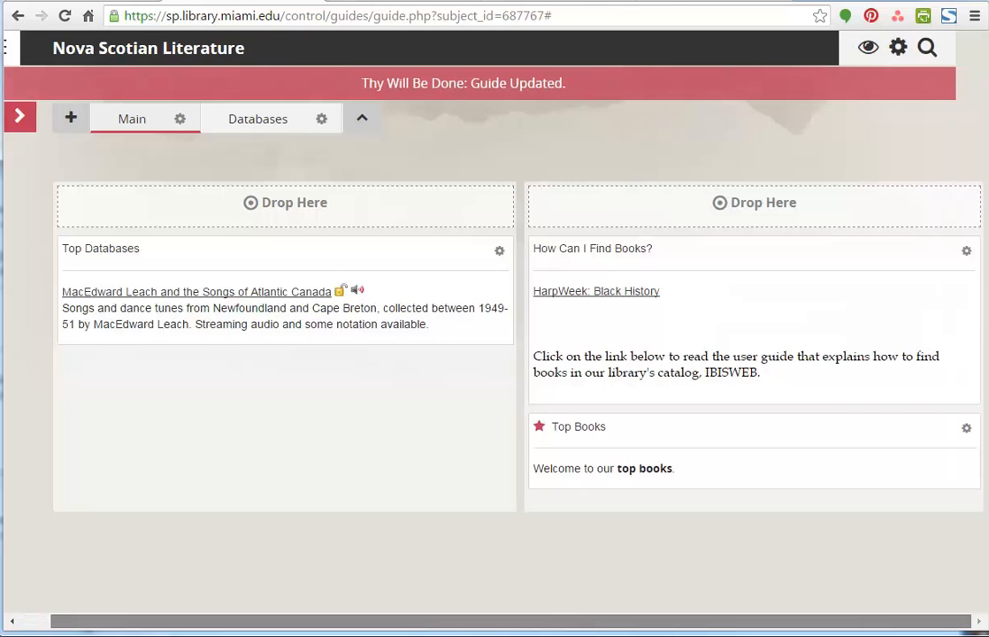
click(966, 251)
drag(614, 624, 807, 632)
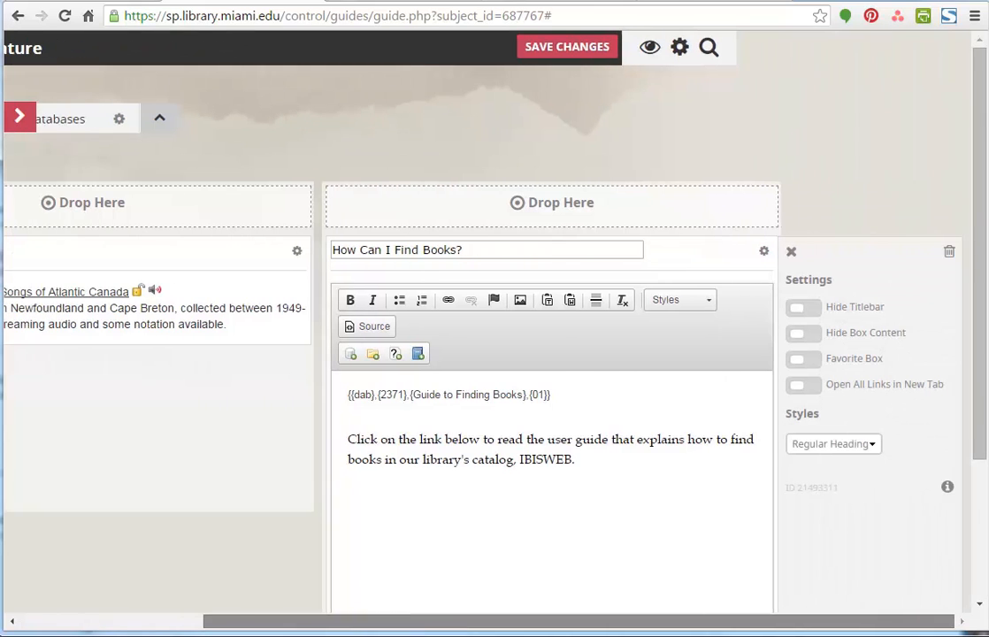
click(951, 256)
click(446, 353)
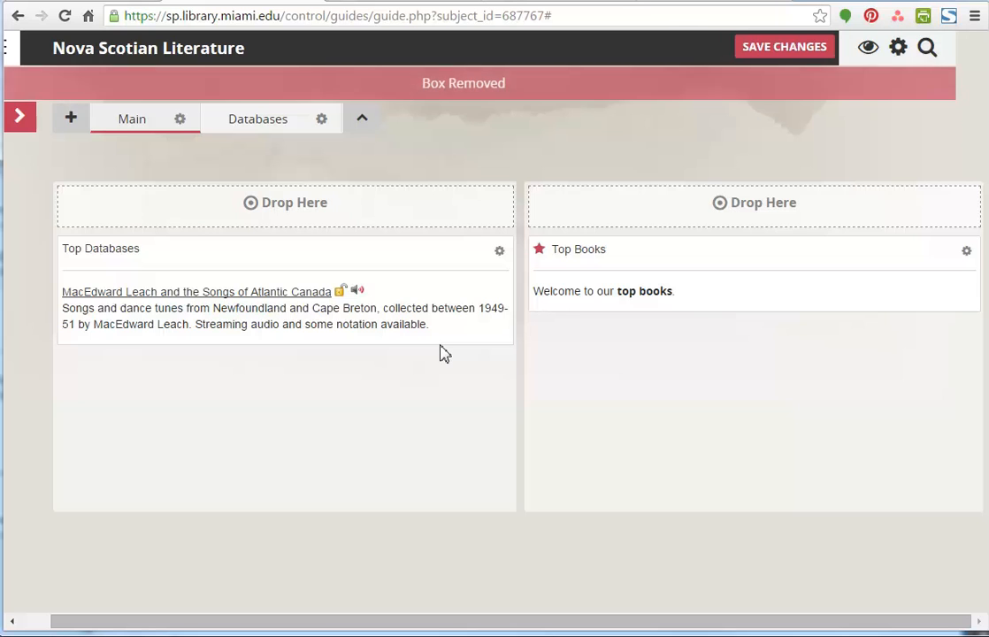
- Search "canad" for a custom database list and select Sheet Music from Canada's Past, Statistics Canada E-STAT and Virtual Gramophone
click(26, 126)
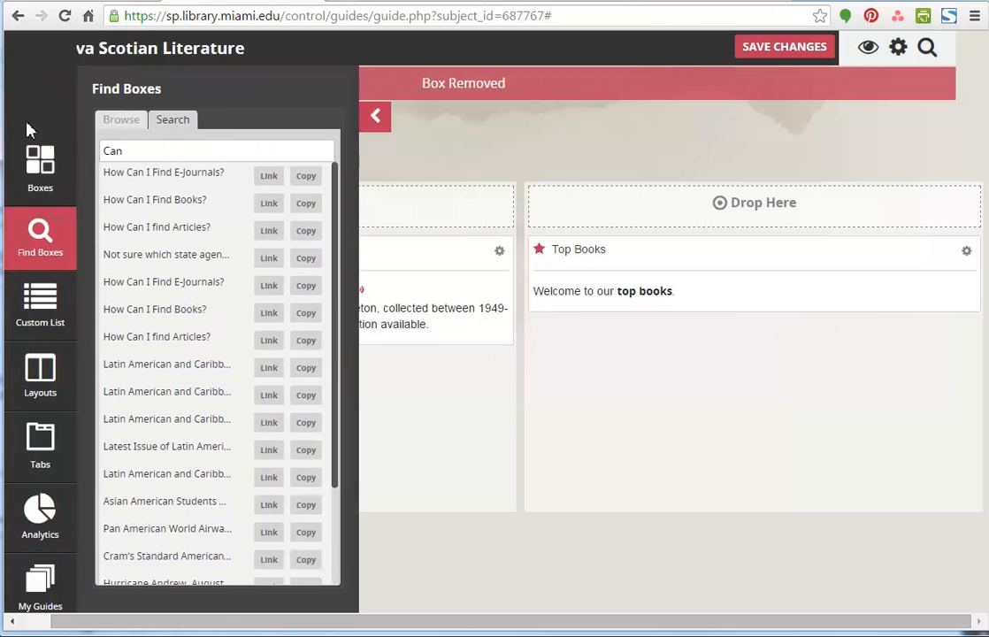
click(49, 316)
click(160, 122)
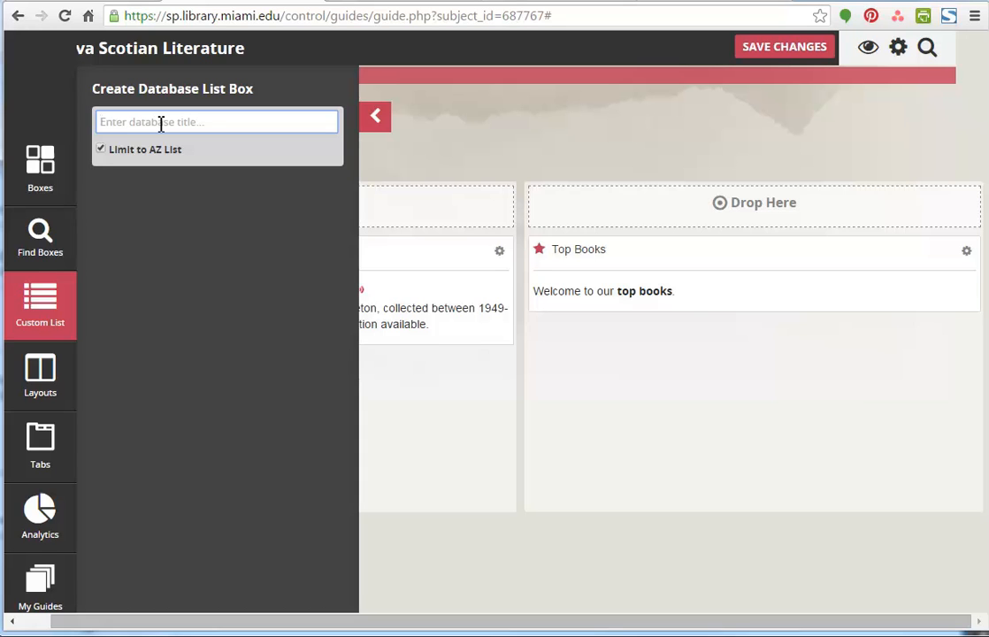
text(canad)
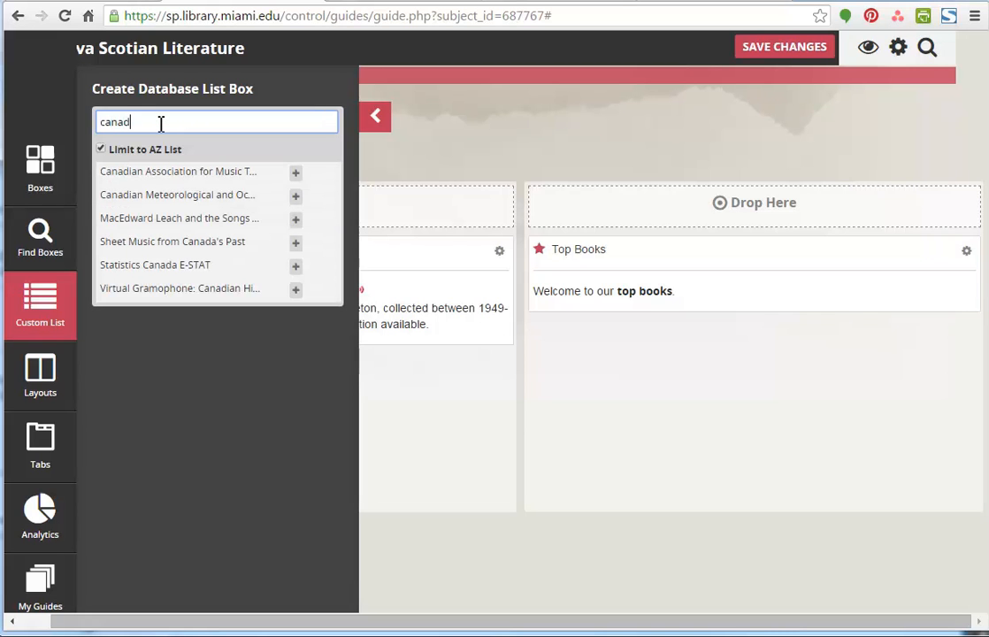
click(296, 243)
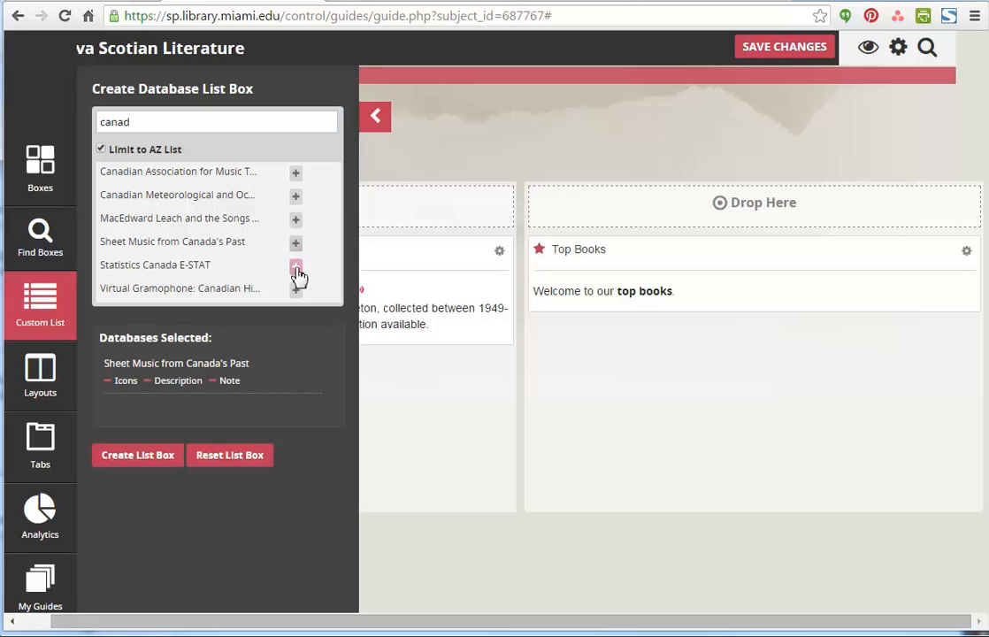
click(296, 266)
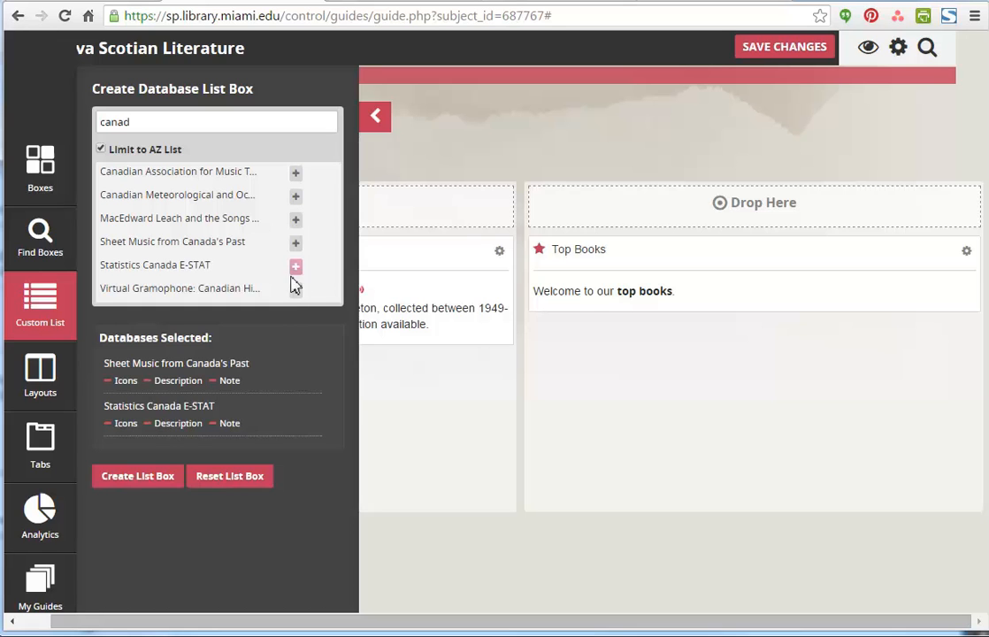
click(297, 292)
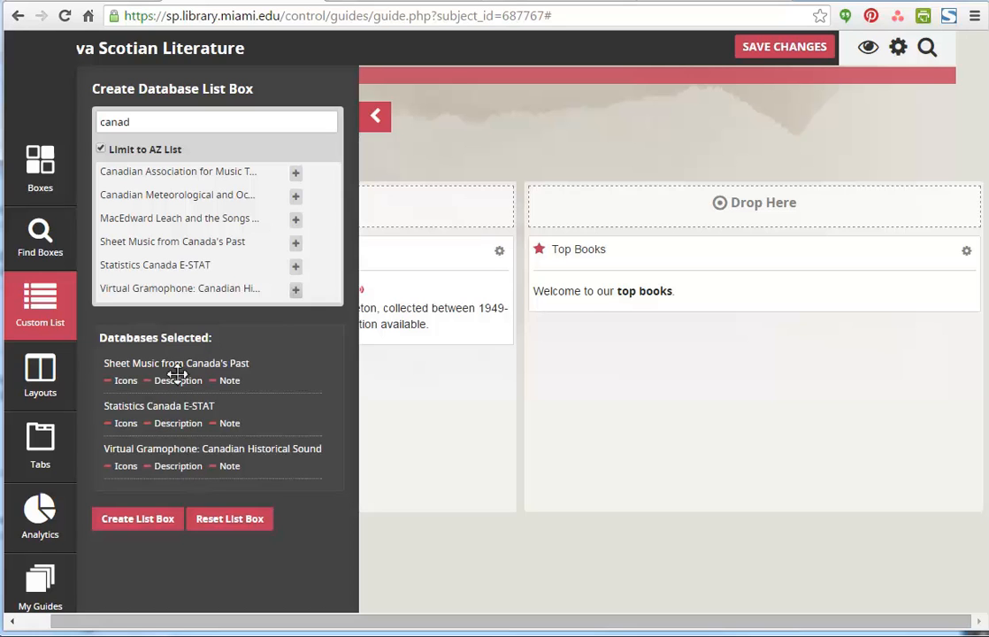
- Include icons and descriptions for all three selected databases and create the list box
click(118, 384)
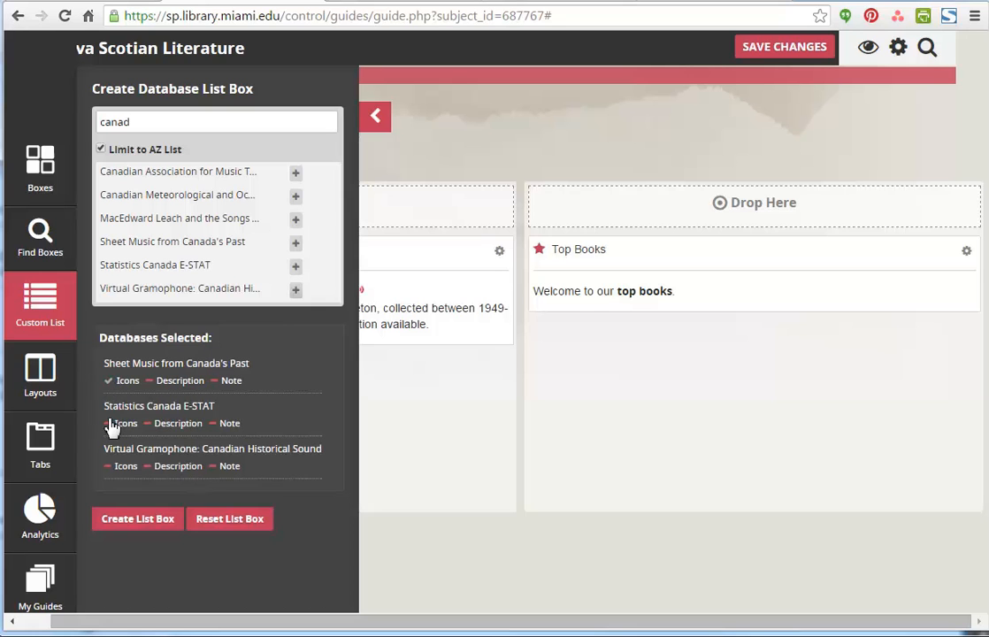
click(107, 426)
click(109, 467)
click(150, 467)
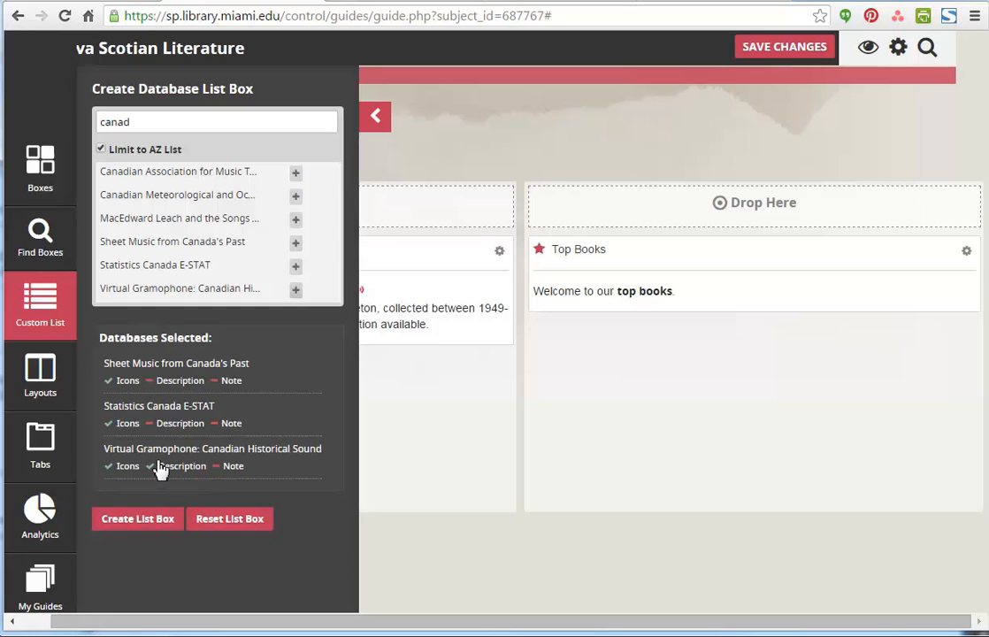
click(150, 424)
click(152, 382)
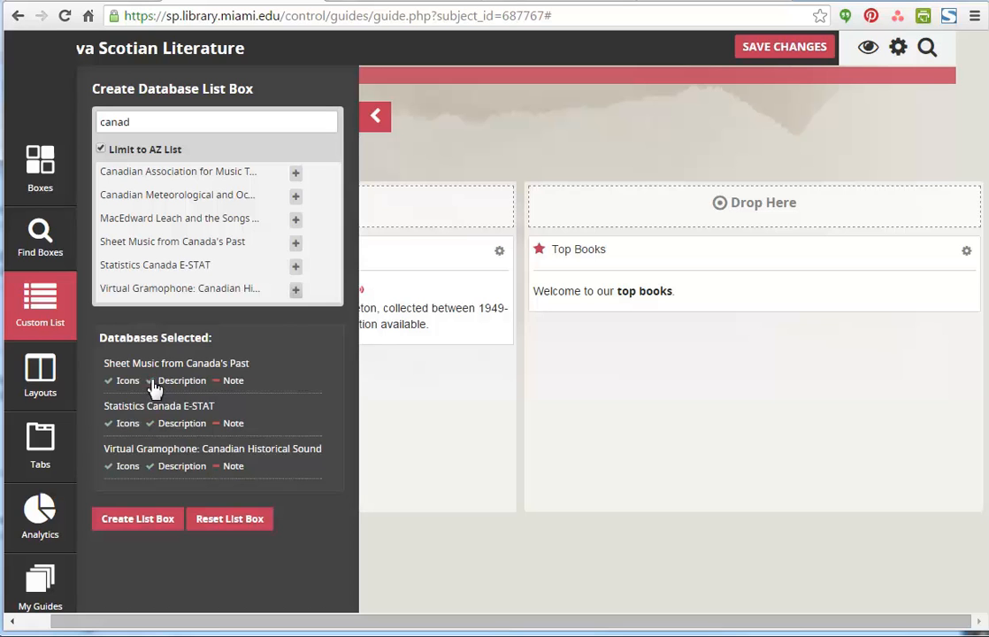
click(149, 523)
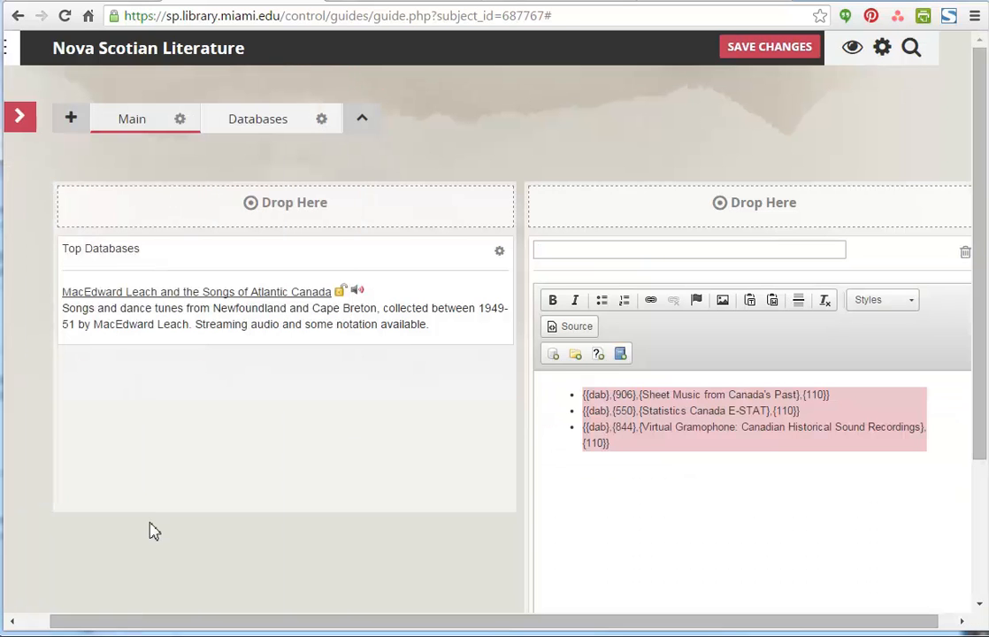
- Title the new database list box "Super Resources!" and save the guide
drag(552, 629, 647, 630)
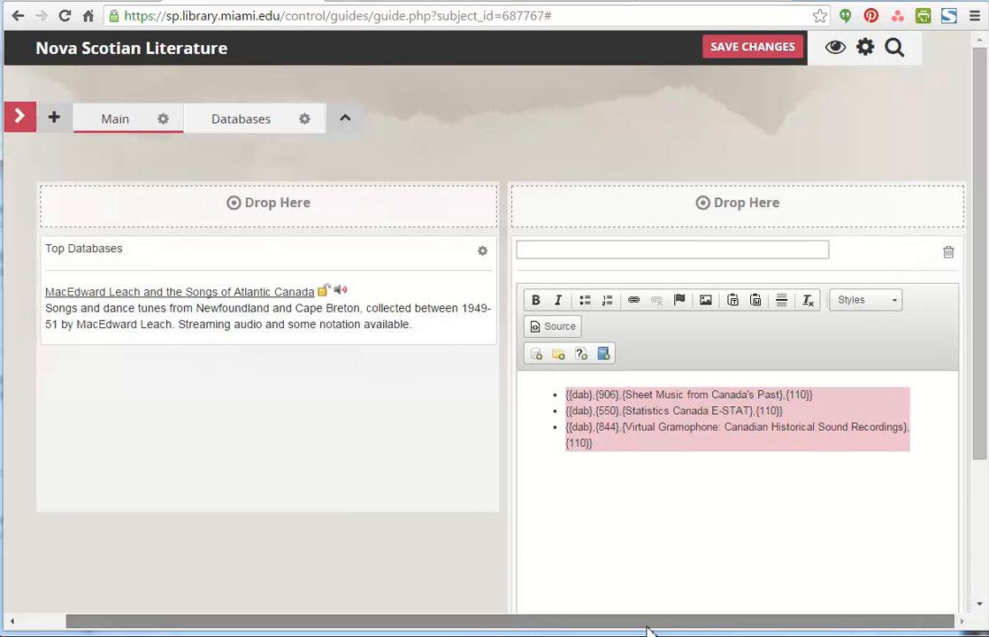
click(674, 251)
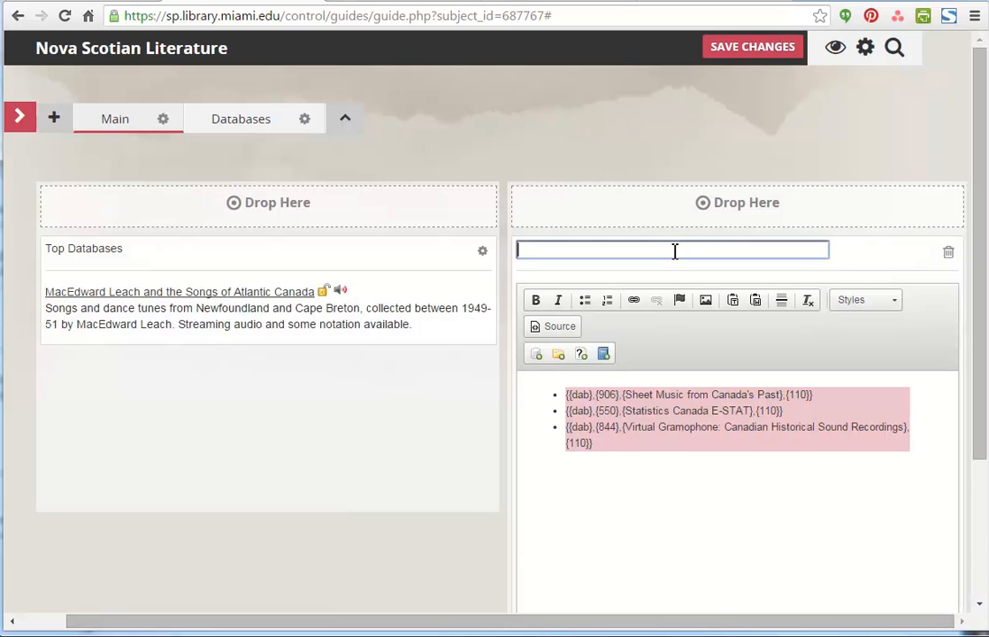
text(Super Resources)
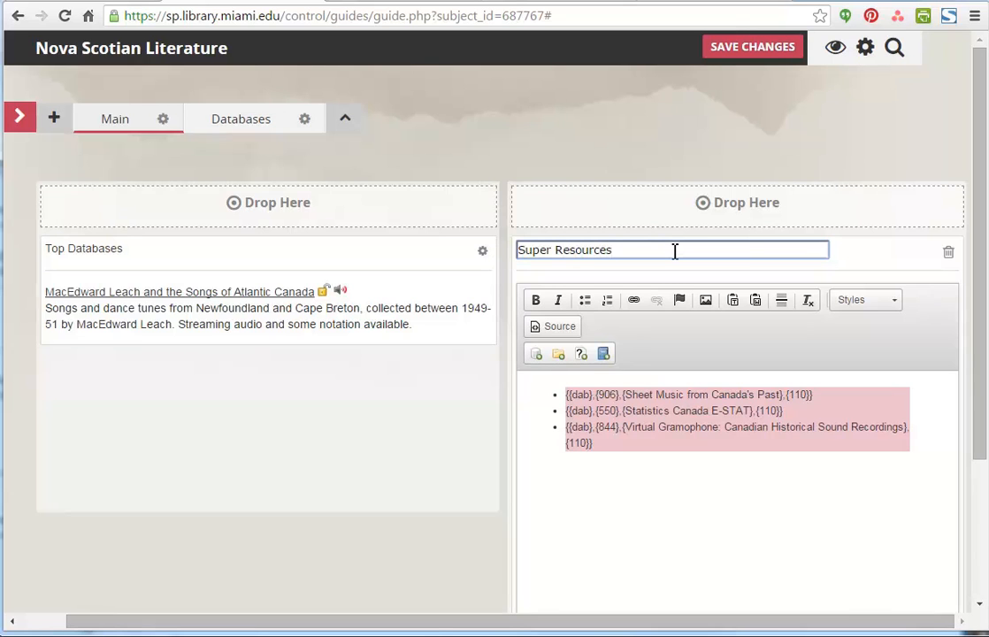
text(!)
click(751, 53)
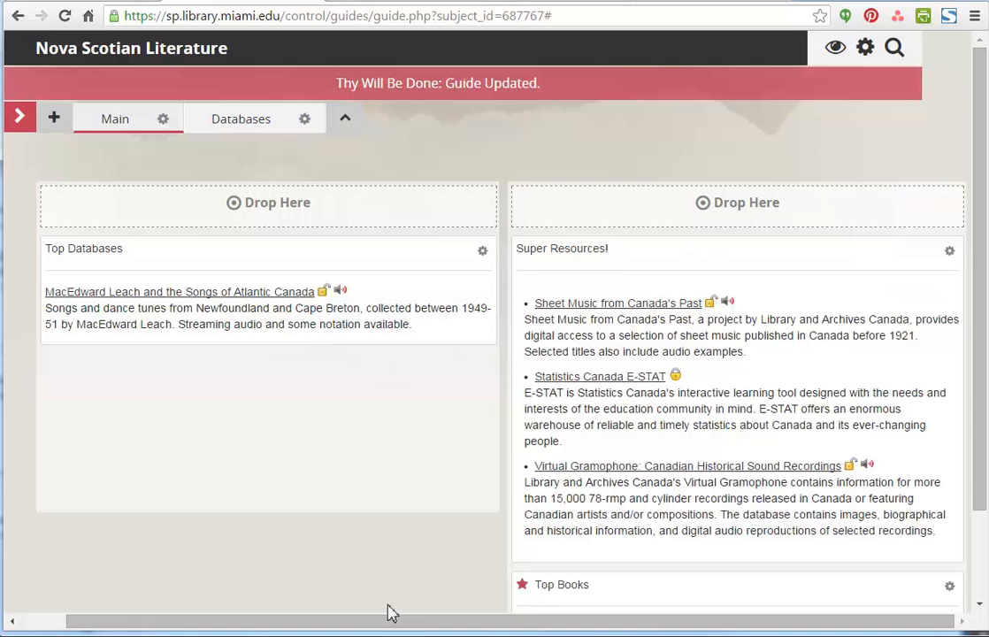
- Try reordering the guide's tabs so that Databases comes before Main
drag(382, 622, 277, 616)
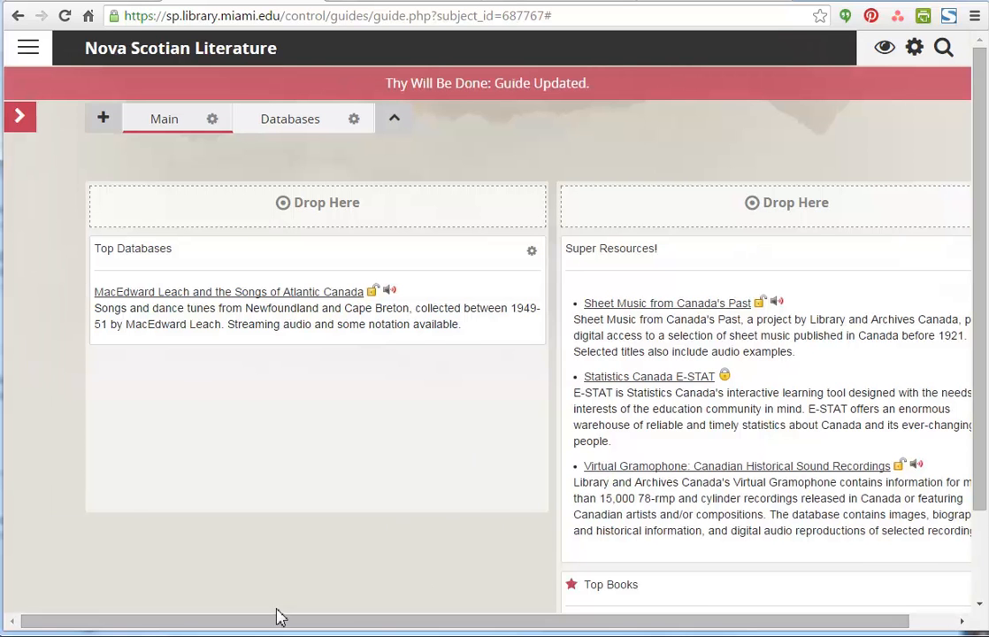
click(18, 115)
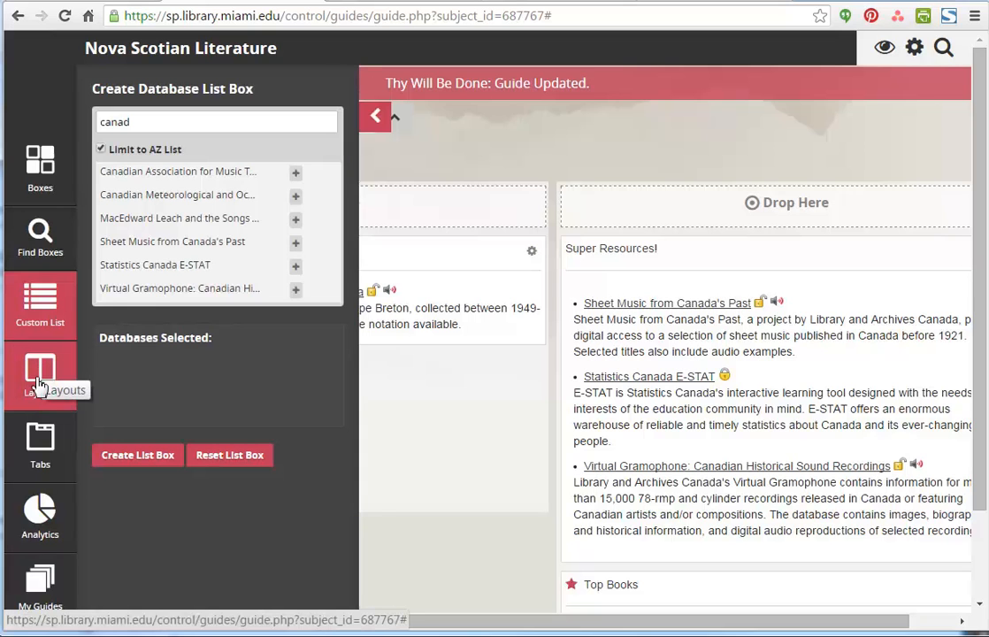
click(42, 447)
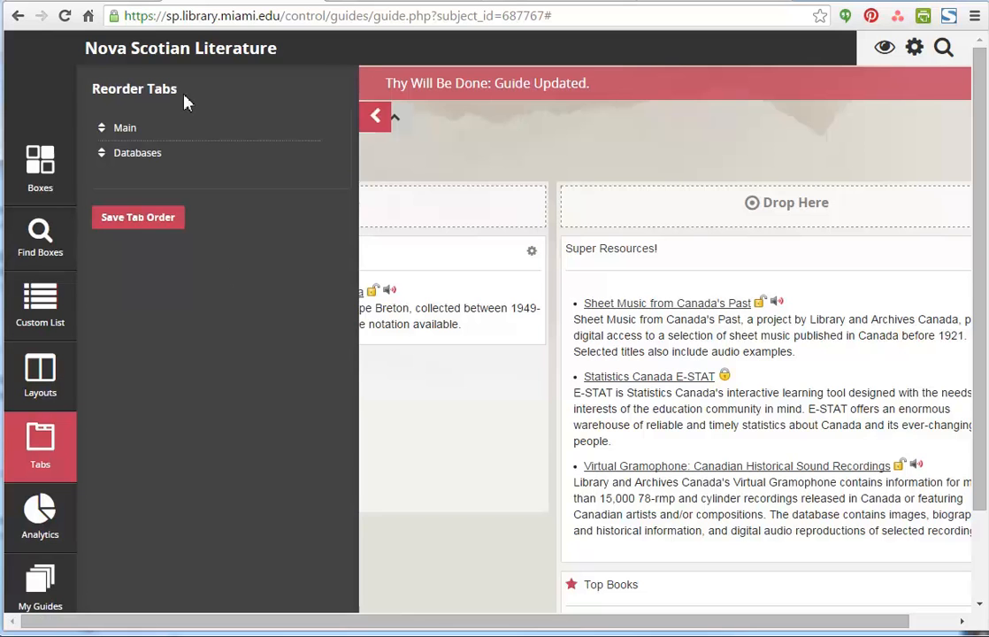
drag(141, 154, 137, 204)
drag(126, 129, 124, 180)
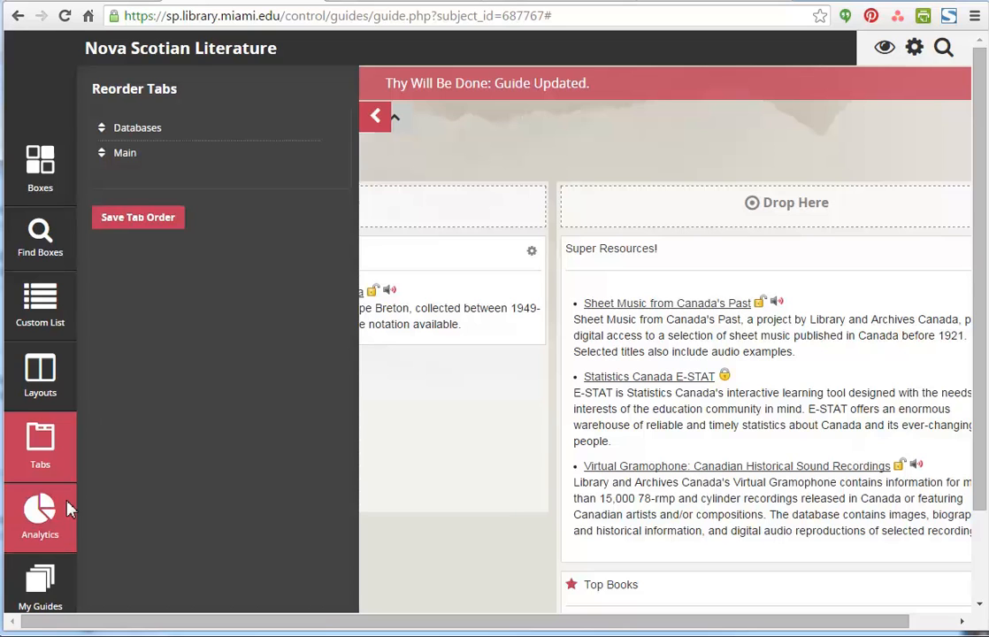
- View the guide's analytics and the list of own guides, and close the side panel
click(40, 517)
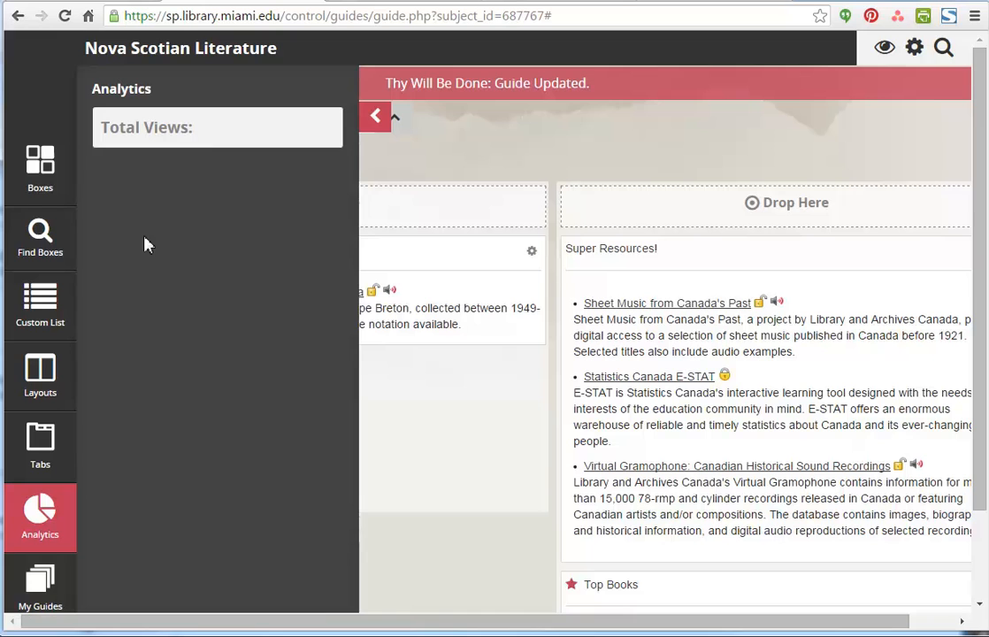
click(40, 578)
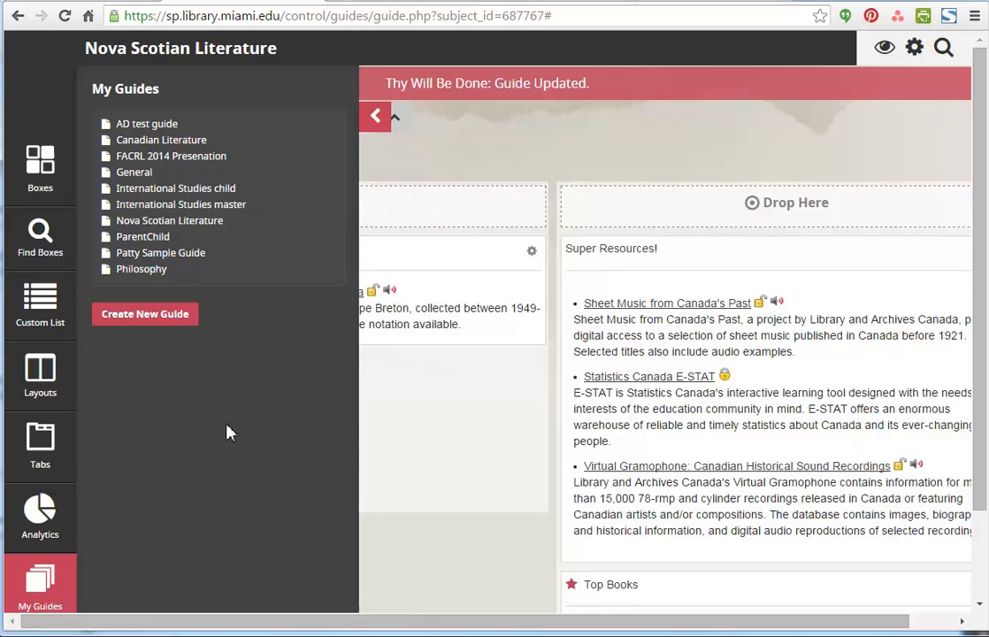
click(373, 119)
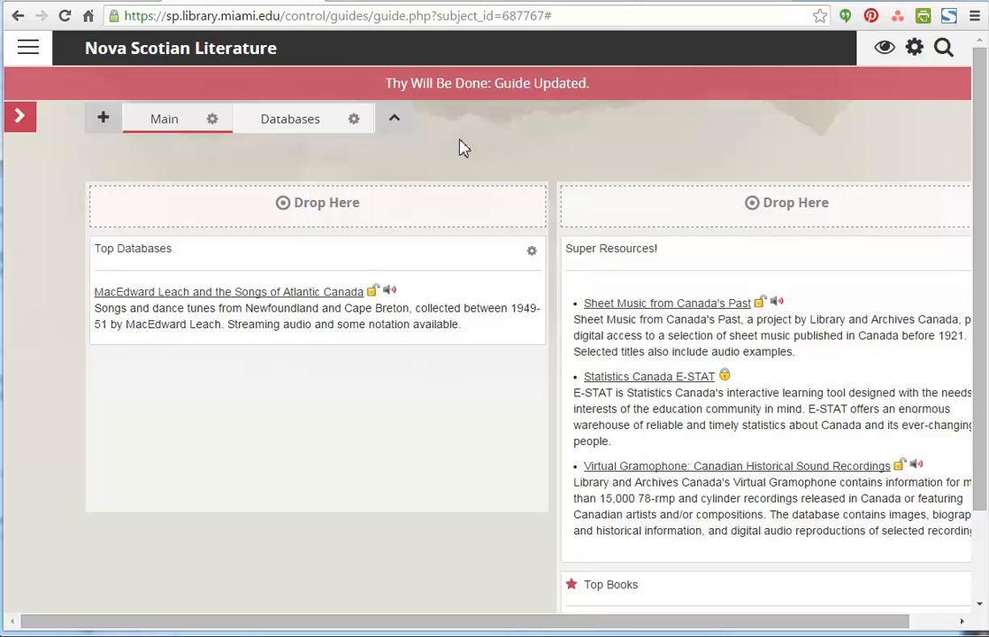
- With the boxes collapsed, stack Super Resources! and Top Books above Top Databases in the first column, expand the boxes and save the guide
click(394, 124)
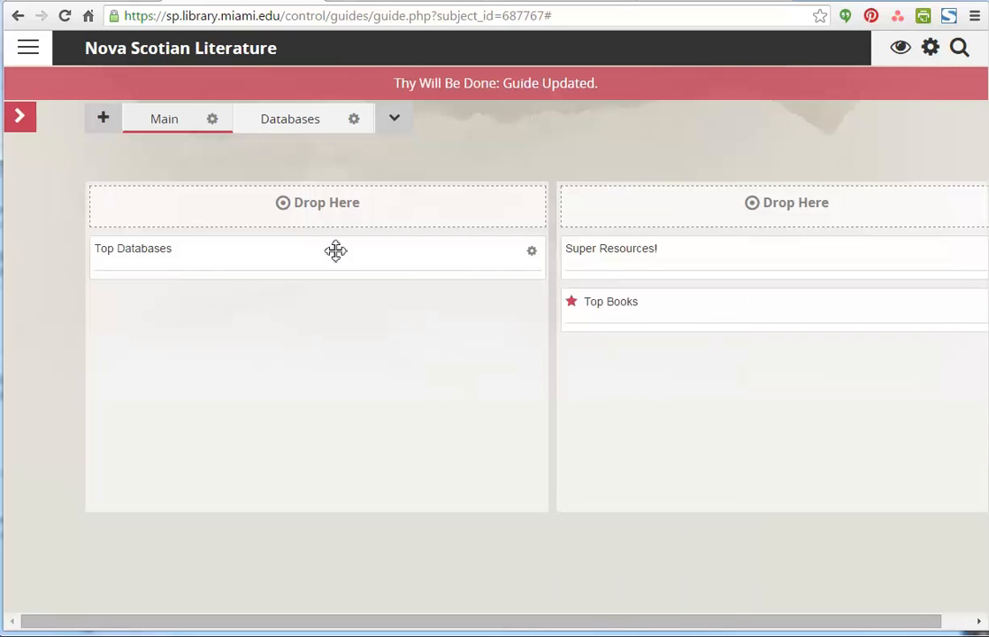
drag(666, 295, 362, 257)
drag(658, 260, 322, 285)
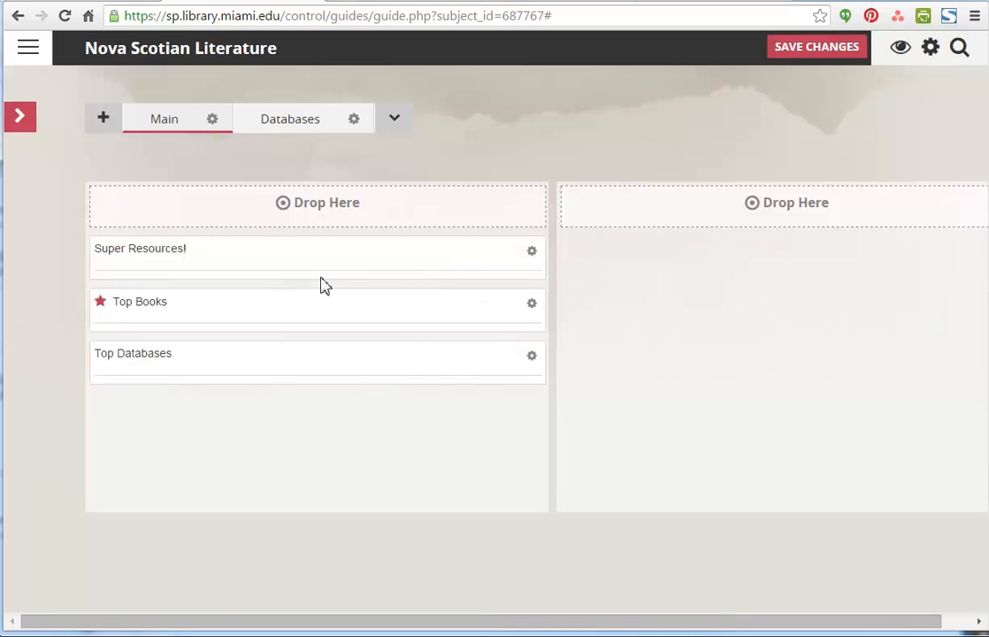
click(399, 128)
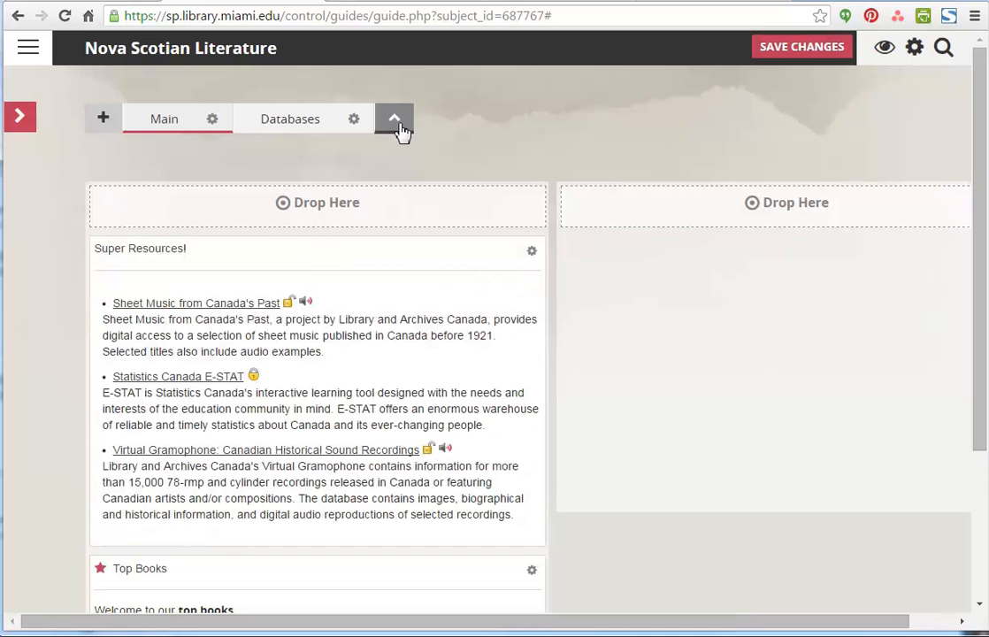
drag(977, 301, 951, 156)
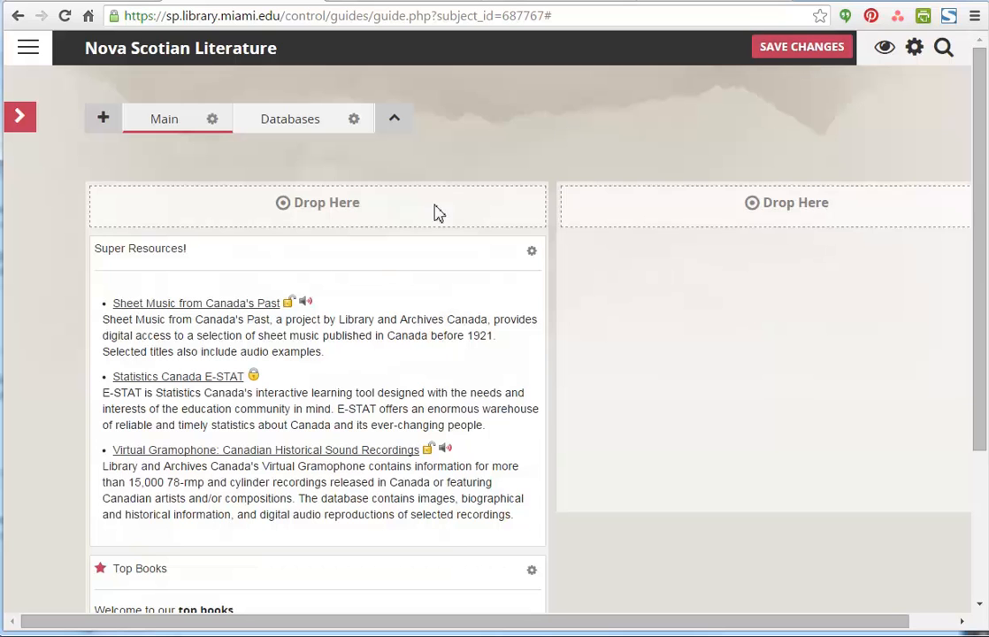
click(809, 51)
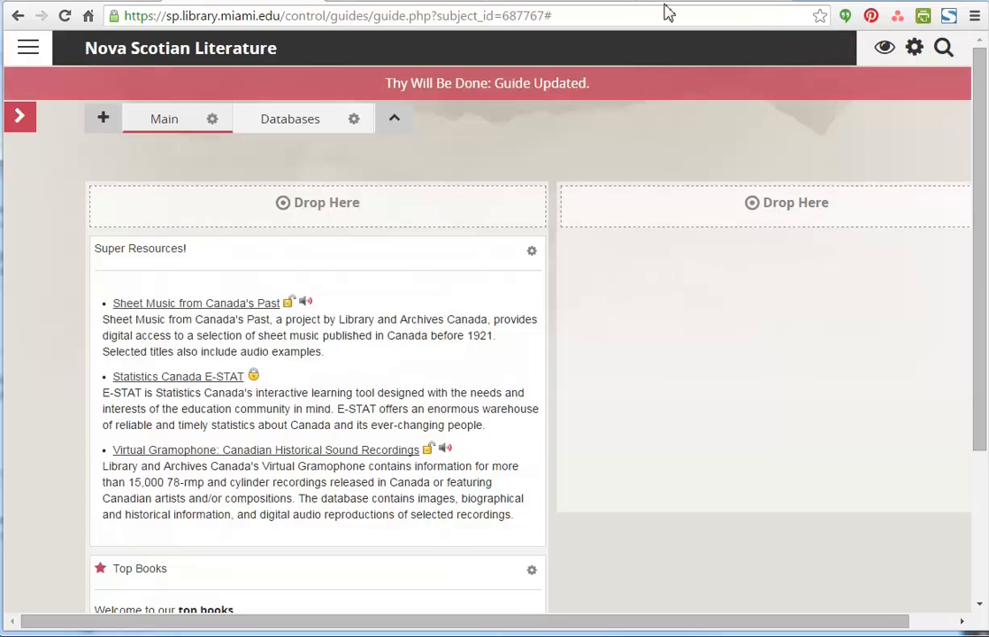
- Switch to the public Nova Scotian Literature page and reload it to check the new box arrangement
click(537, 5)
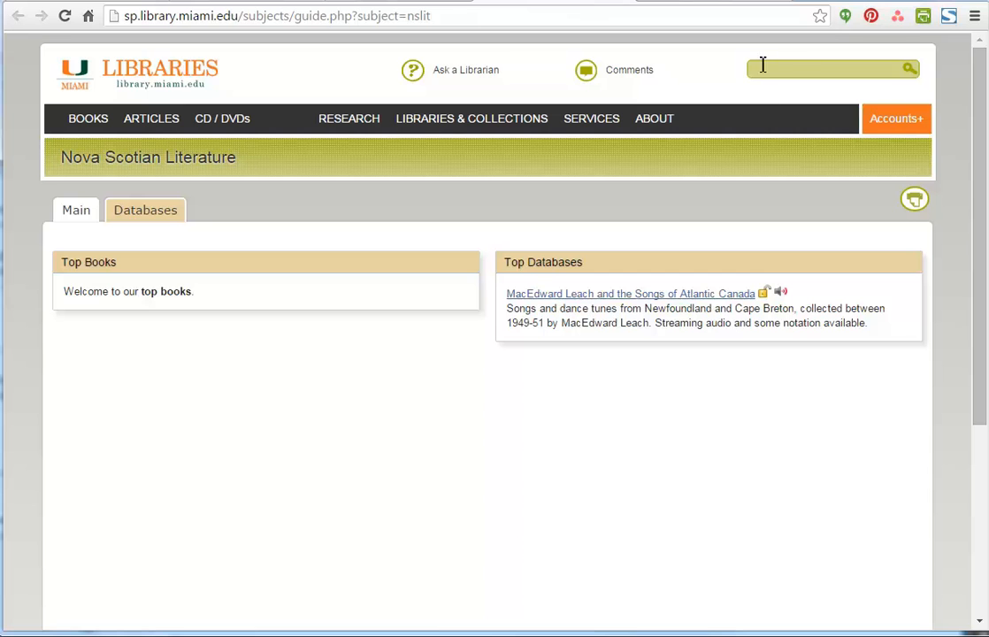
click(65, 16)
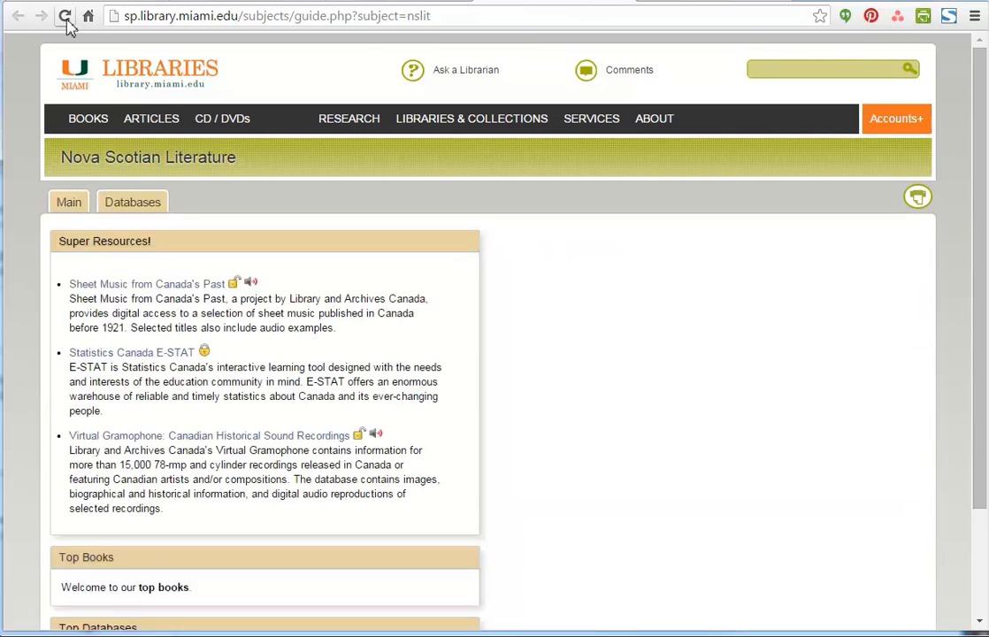
drag(984, 314, 964, 227)
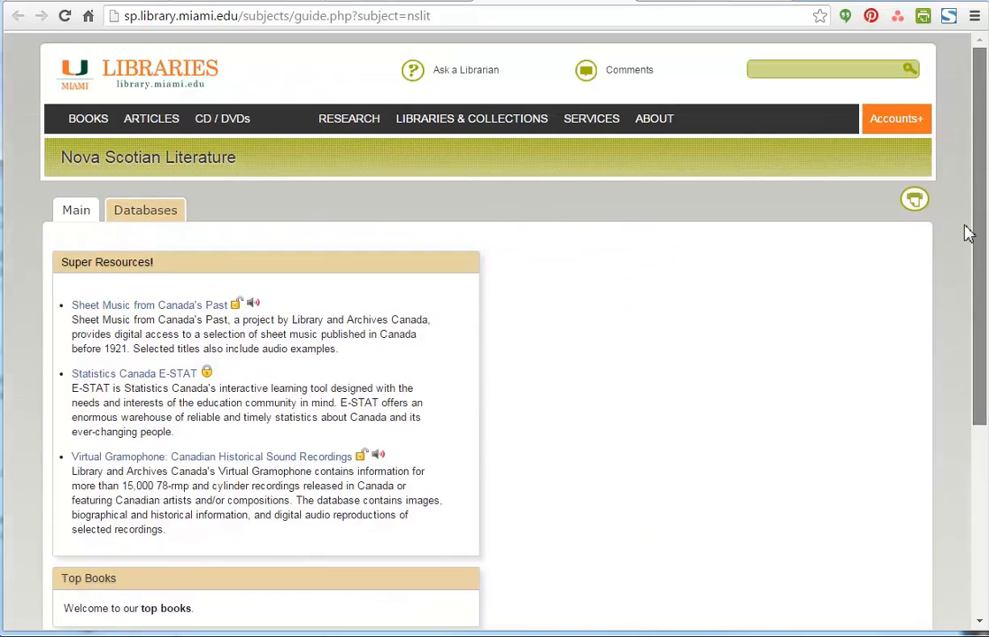